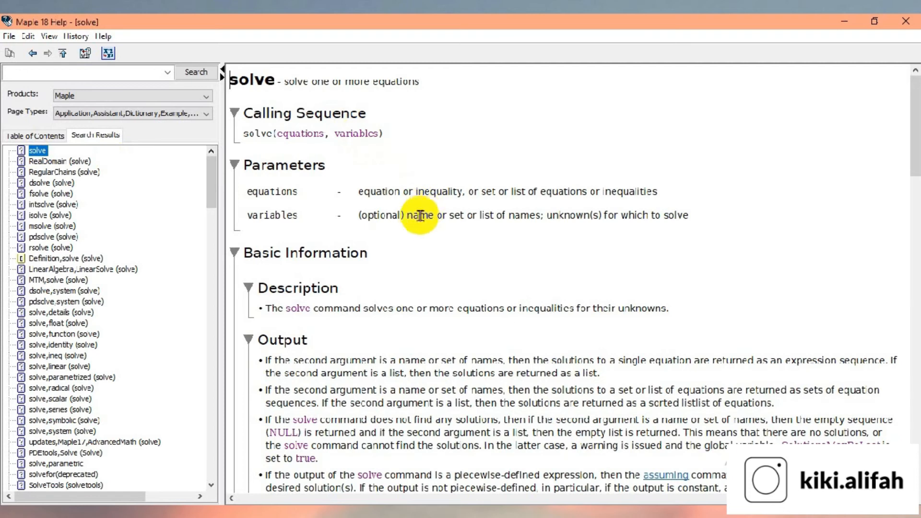
- Read the examples on the solve help page, including the quadratic equation one, and switch back to the untitled Maple worksheet
{"action": "scroll", "coordinate": [418, 215], "scroll_direction": "down", "scroll_amount": 4}
{"action": "scroll", "coordinate": [419, 219], "scroll_direction": "down", "scroll_amount": 6}
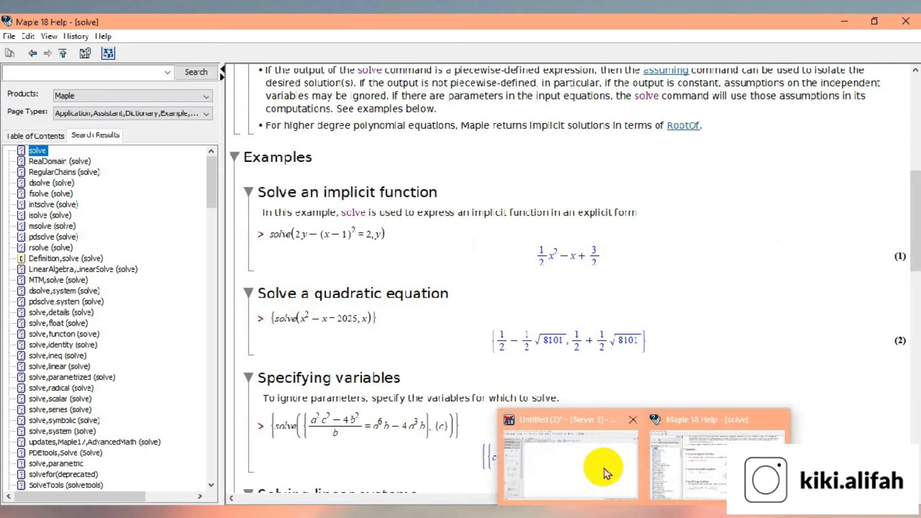
{"action": "left_click", "coordinate": [602, 469]}
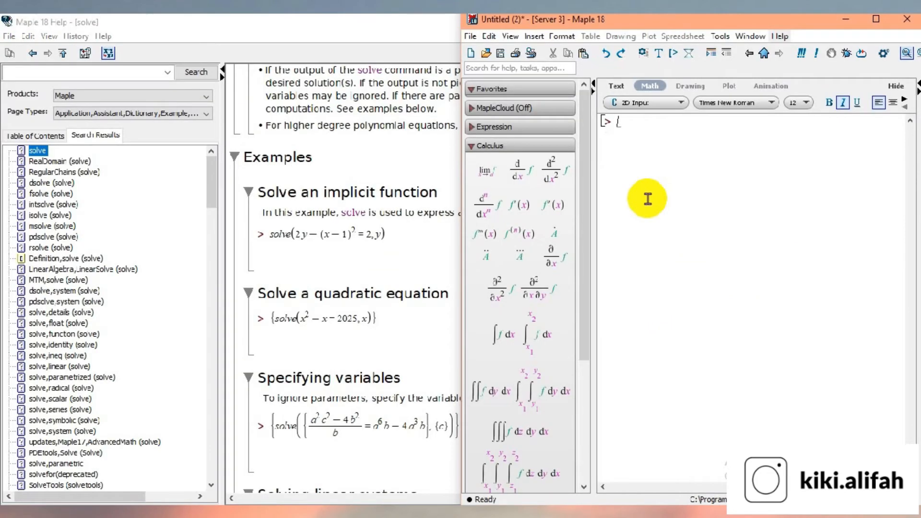
- Enter and evaluate {solve(x^2 - 3x + 2 = 0, x)} in the worksheet to find the quadratic equation's roots
{"action": "type", "text": "{so"}
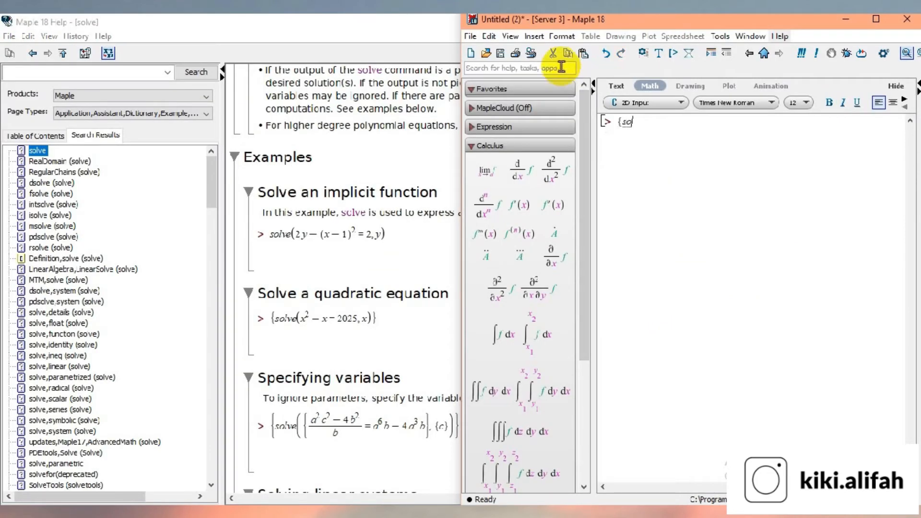
{"action": "type", "text": "lve(x^2"}
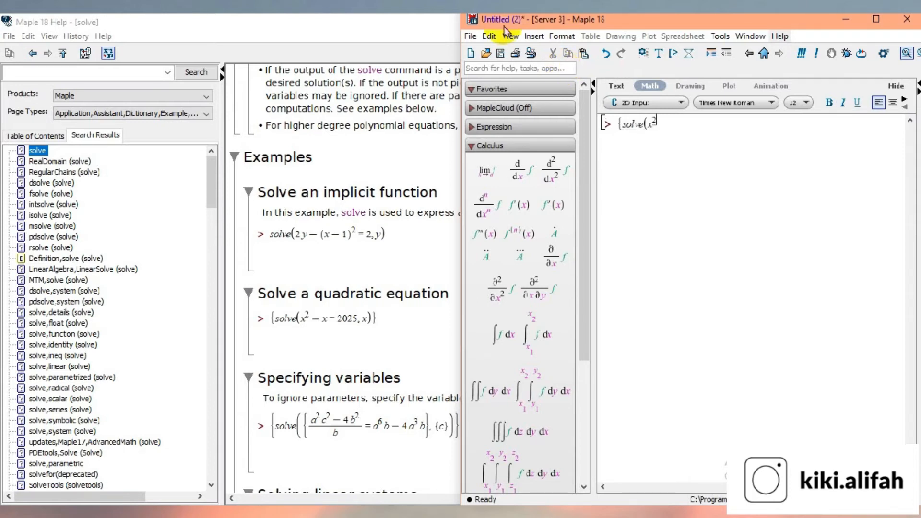
{"action": "key", "text": "Right"}
{"action": "type", "text": "-3*x"}
{"action": "type", "text": "+2"}
{"action": "type", "text": "-0"}
{"action": "type", "text": ","}
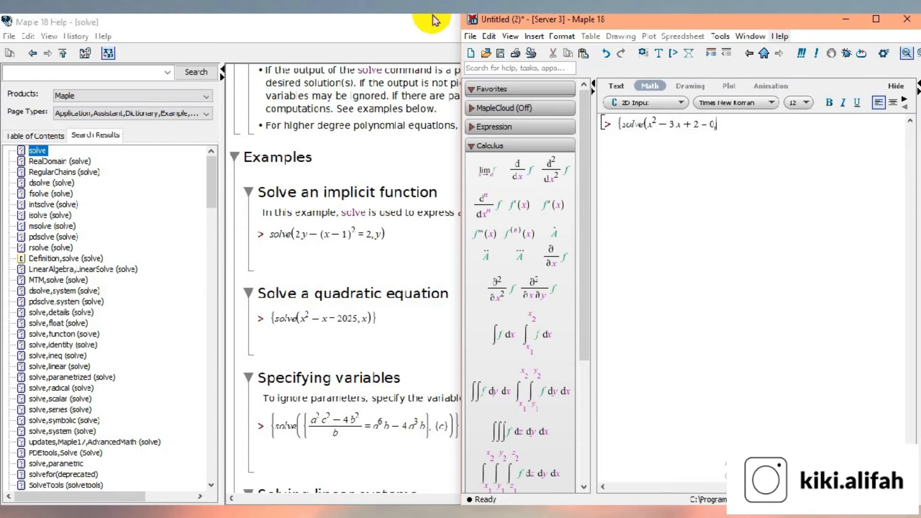
{"action": "type", "text": "x)}"}
{"action": "key", "text": "Return"}
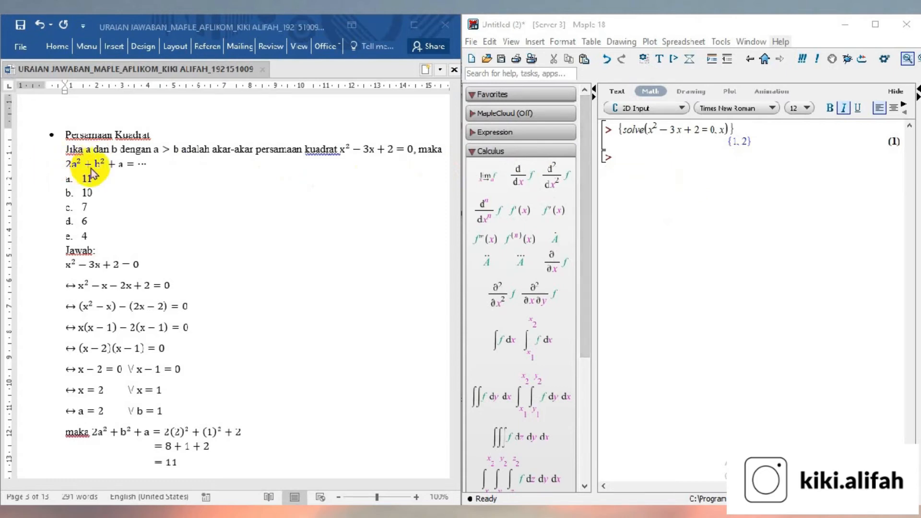
- Evaluate the expression 2a² + b² + a with a = 2 and b = 1 by entering 2*2^2 + 1^2 + 2 below the solve result
{"action": "left_click", "coordinate": [628, 164]}
{"action": "type", "text": "{"}
{"action": "key", "text": "BackSpace"}
{"action": "type", "text": "2"}
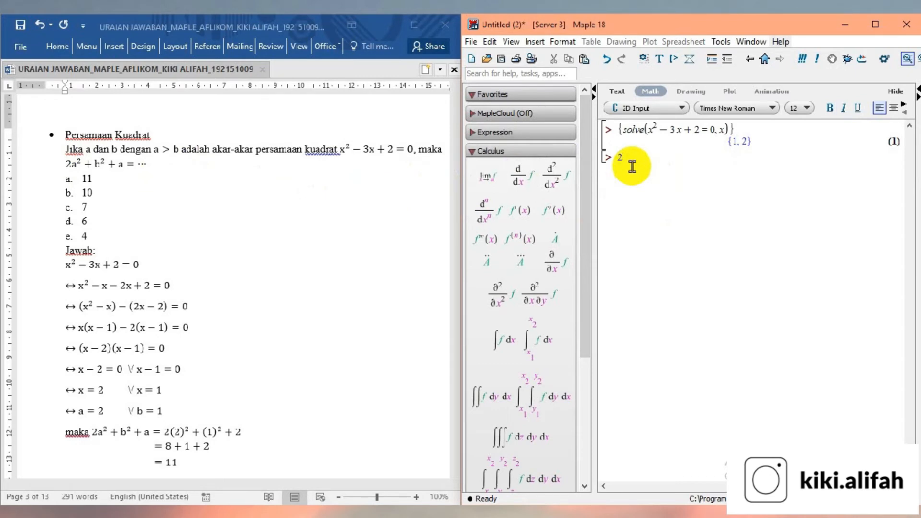
{"action": "type", "text": "*"}
{"action": "type", "text": "2^2"}
{"action": "key", "text": "Right"}
{"action": "type", "text": "+ 1^2"}
{"action": "key", "text": "Right"}
{"action": "type", "text": "+ 2"}
{"action": "key", "text": "Return"}
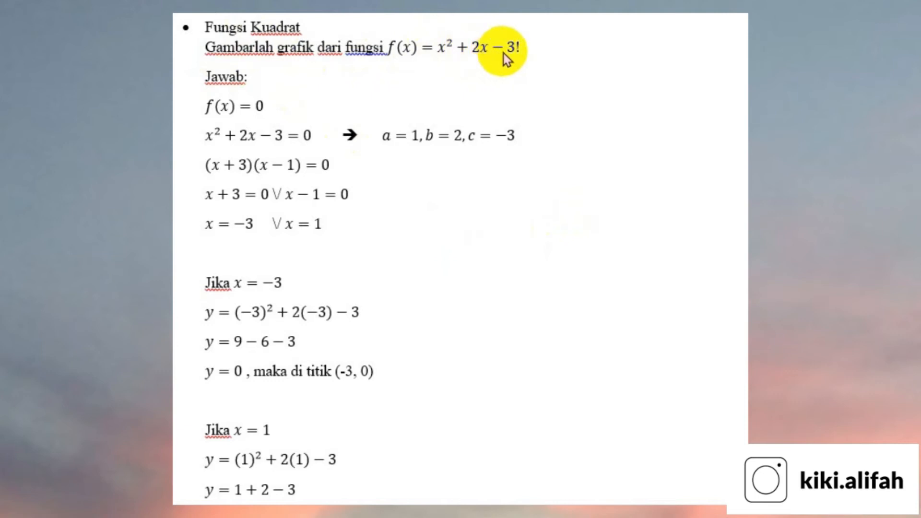
- Review the worked solution for graphing f(x) = x² + 2x − 3, and look up plot in the help, reading the plot,function page
{"action": "scroll", "coordinate": [451, 190], "scroll_direction": "down", "scroll_amount": 10}
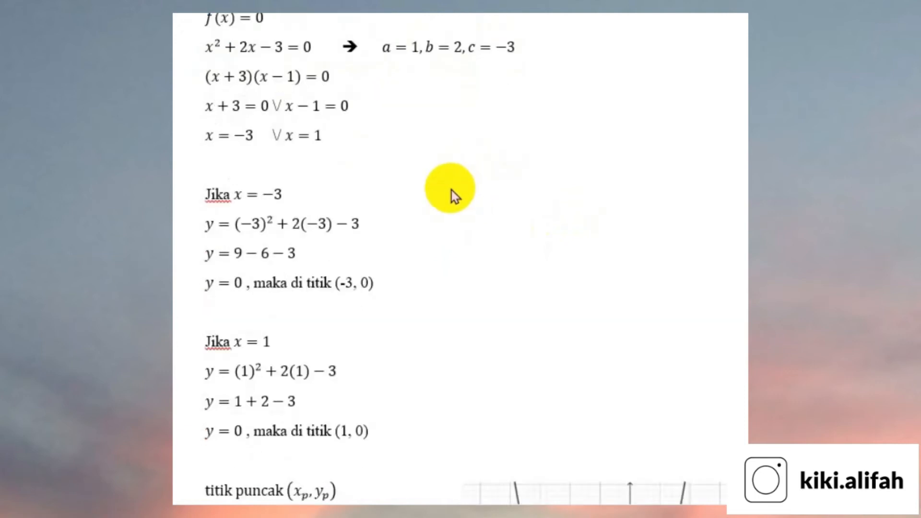
{"action": "scroll", "coordinate": [450, 190], "scroll_direction": "down", "scroll_amount": 1}
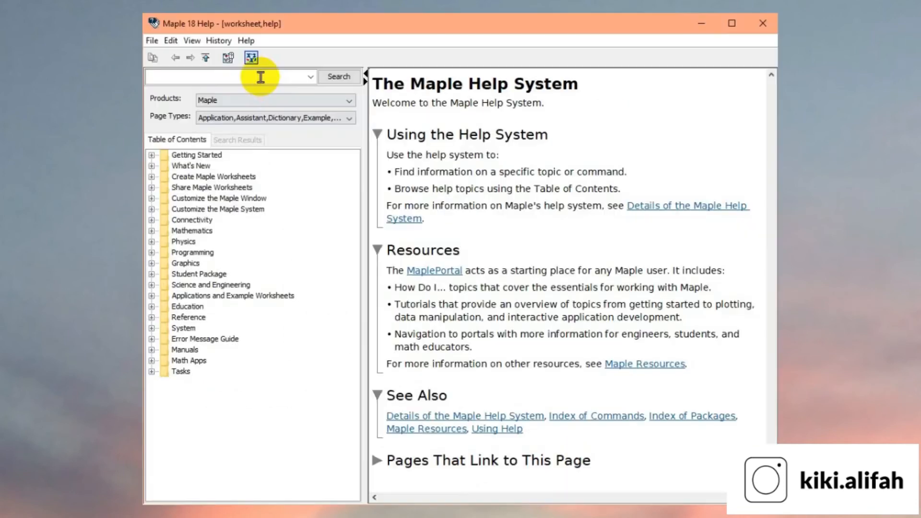
{"action": "type", "text": "plot"}
{"action": "key", "text": "Return"}
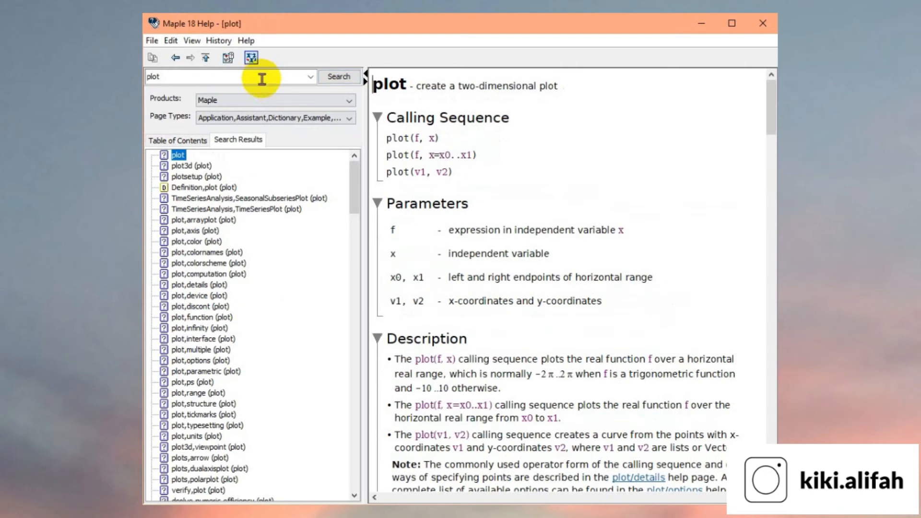
{"action": "left_click", "coordinate": [215, 318]}
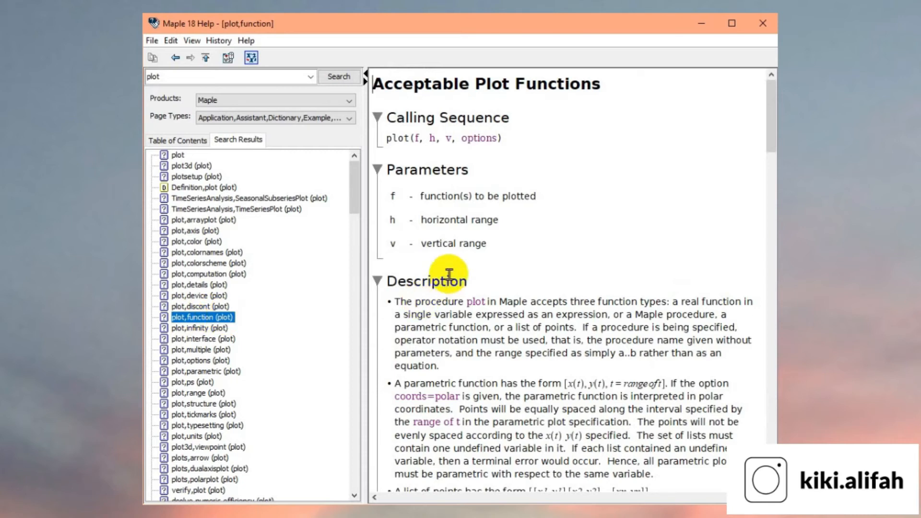
{"action": "scroll", "coordinate": [449, 274], "scroll_direction": "down", "scroll_amount": 1}
{"action": "scroll", "coordinate": [449, 274], "scroll_direction": "down", "scroll_amount": 5}
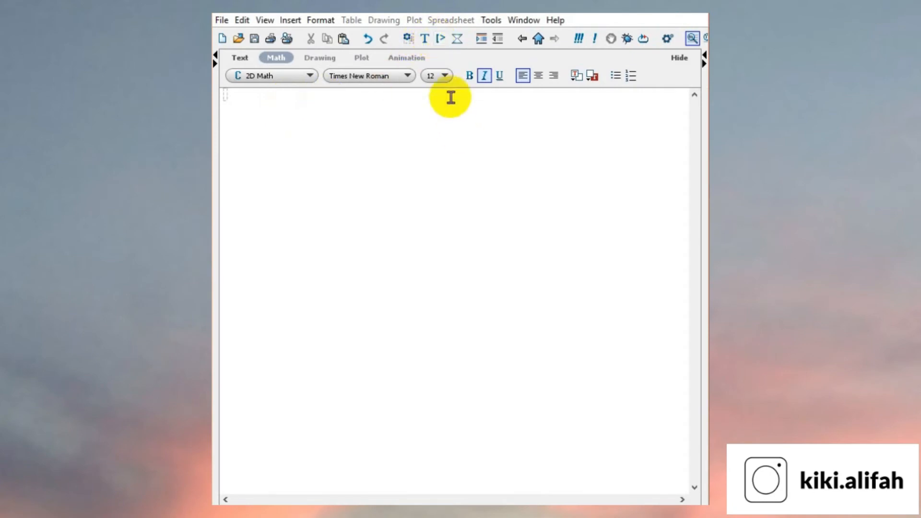
- Insert an execution group in the blank worksheet and plot the quadratic function with plot(x^2 + 2x - 3)
{"action": "left_click", "coordinate": [441, 39]}
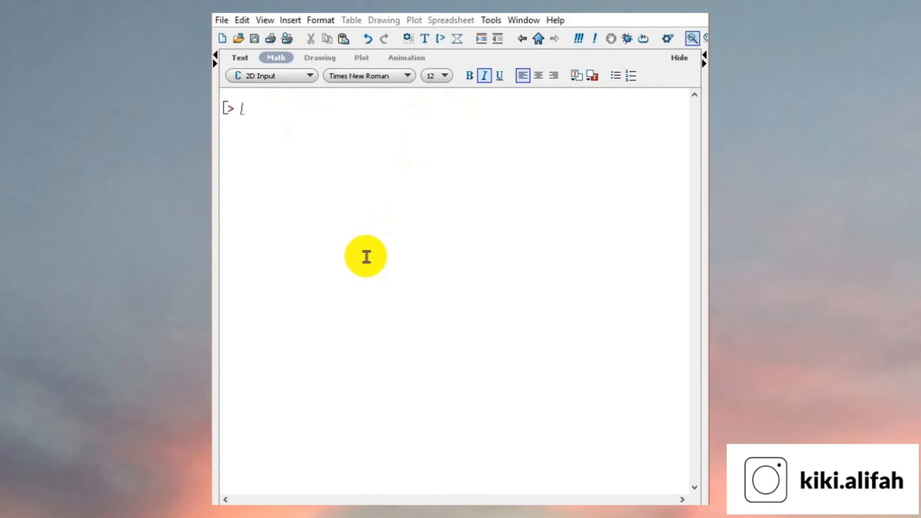
{"action": "type", "text": "plot("}
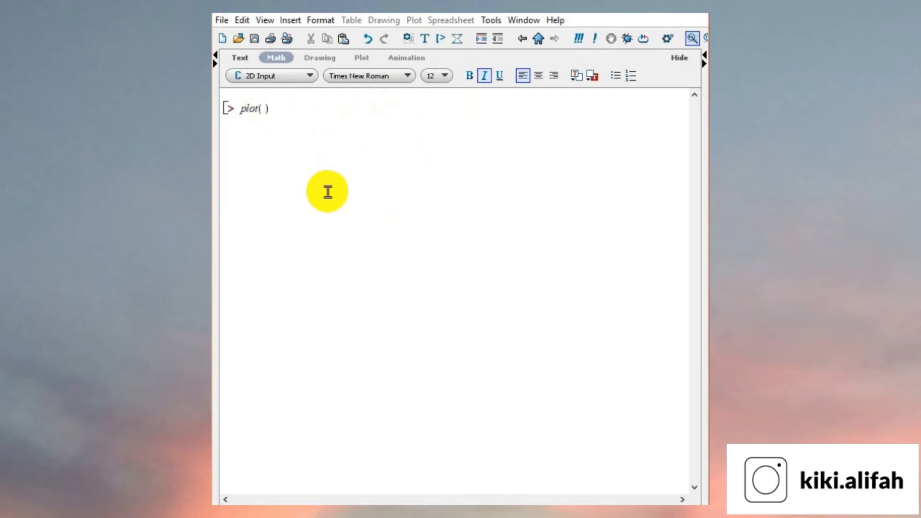
{"action": "type", "text": "x^2"}
{"action": "key", "text": "Right"}
{"action": "type", "text": "+ "}
{"action": "type", "text": "2x - "}
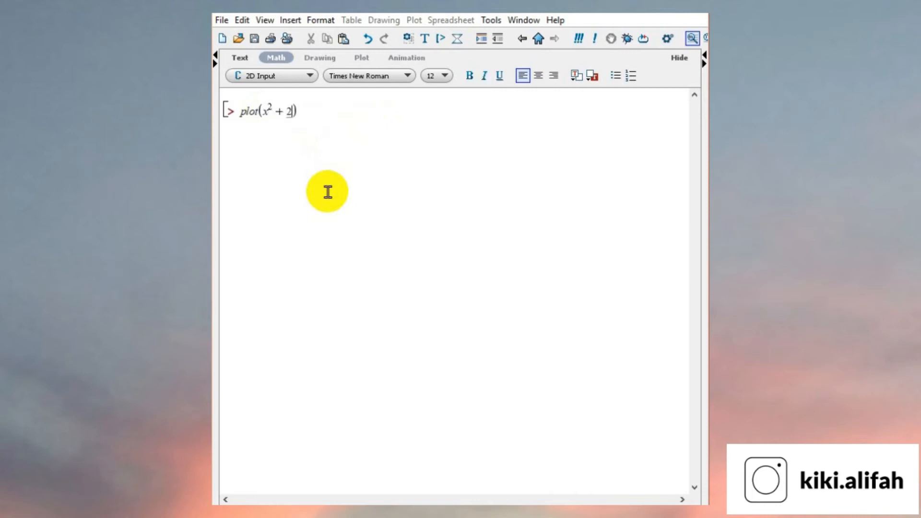
{"action": "type", "text": "3"}
{"action": "key", "text": "Return"}
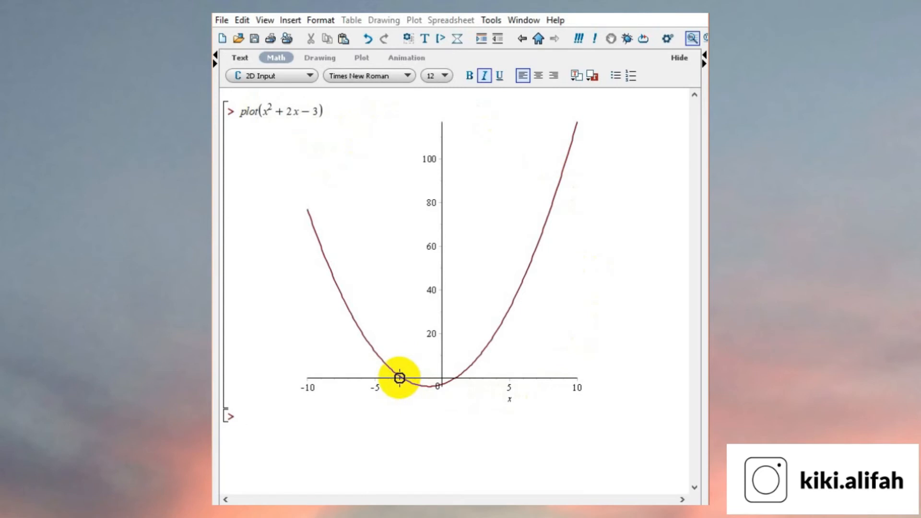
- Add gridlines to the parabola plot and rescale its axes in and out to inspect the curve around the x-intercepts
{"action": "left_click", "coordinate": [454, 365]}
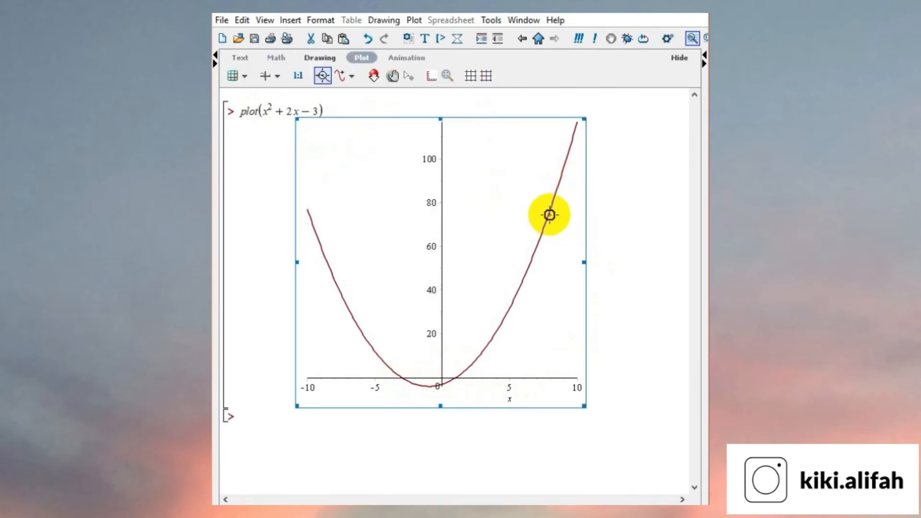
{"action": "left_click", "coordinate": [470, 80]}
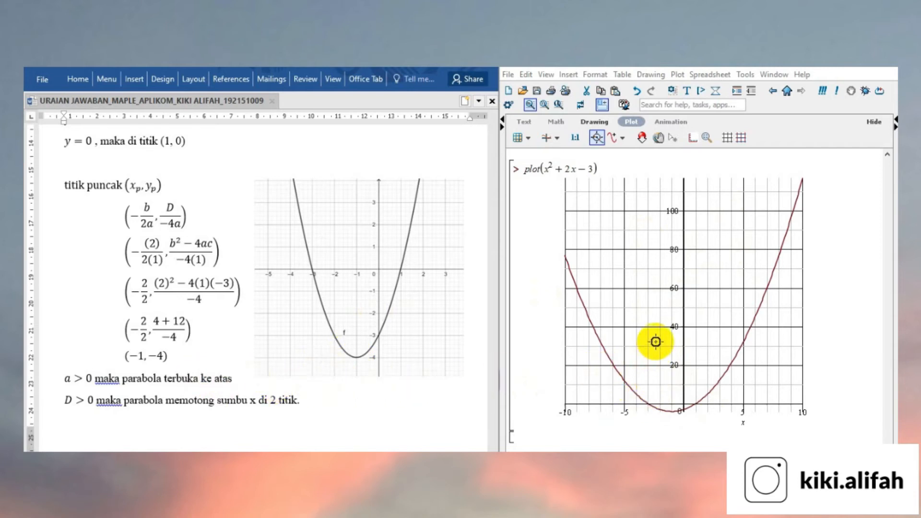
{"action": "left_click", "coordinate": [642, 138]}
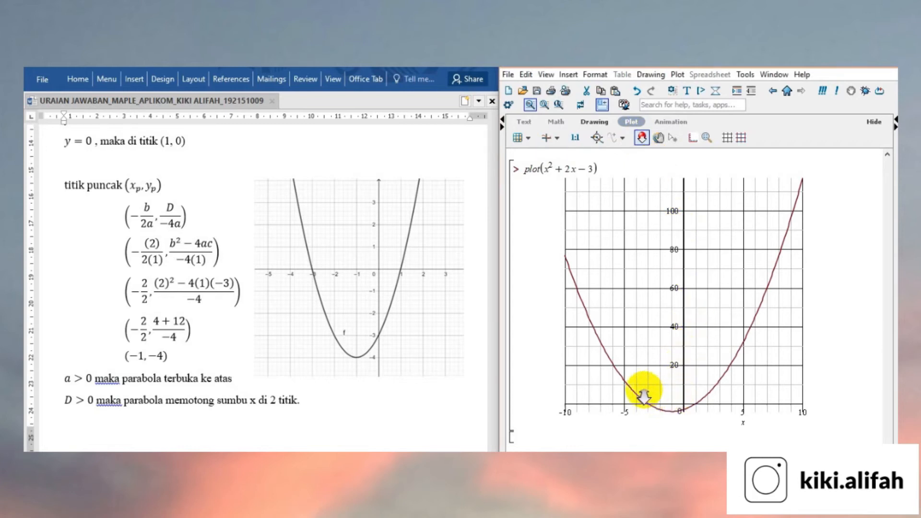
{"action": "left_click_drag", "start_coordinate": [640, 389], "coordinate": [640, 389]}
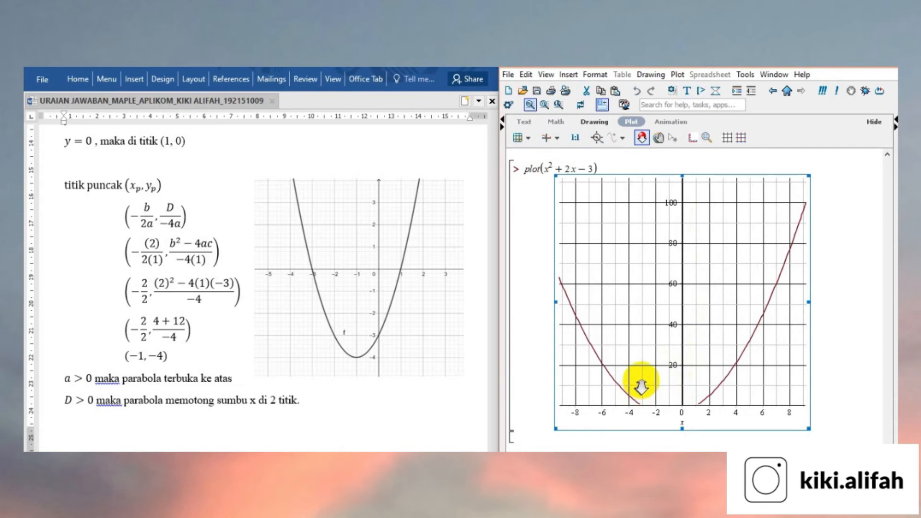
{"action": "left_click_drag", "start_coordinate": [641, 386], "coordinate": [642, 385]}
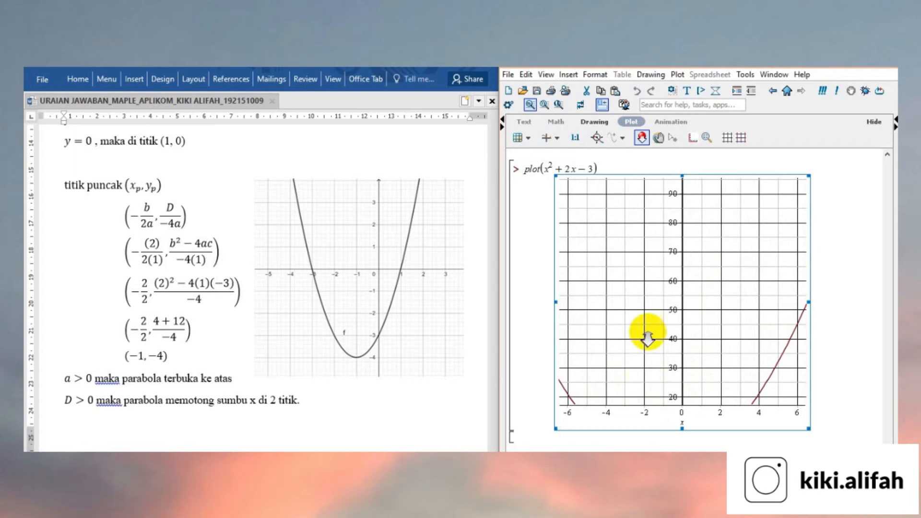
{"action": "left_click_drag", "start_coordinate": [648, 365], "coordinate": [647, 372]}
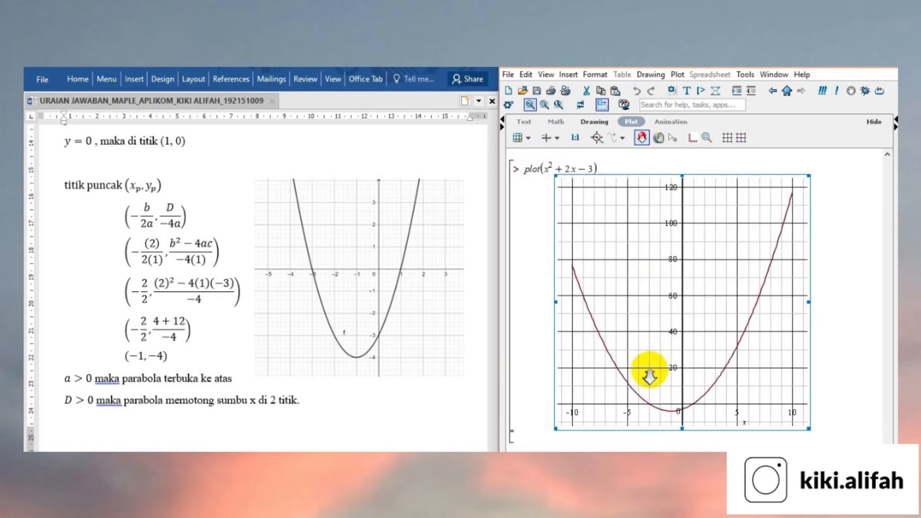
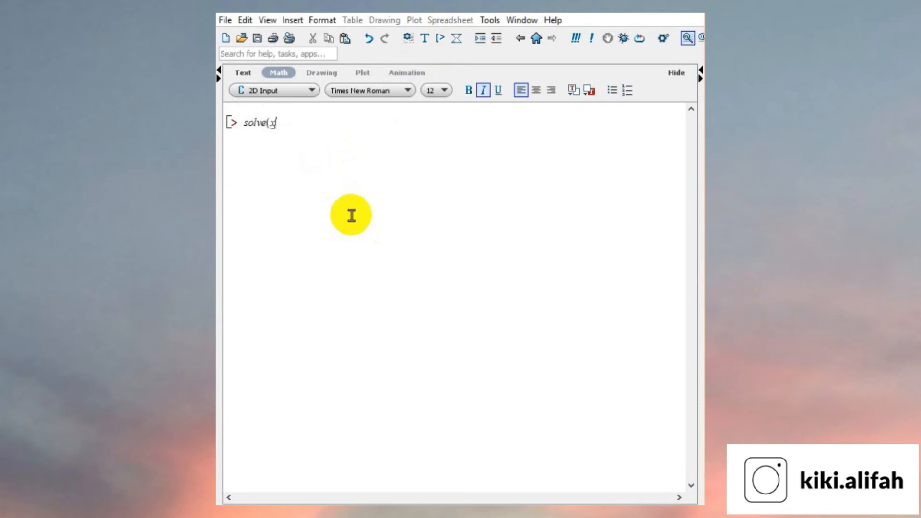
- Complete and evaluate the command solve(x^3 - 4x^2 + x + 6, x) to find the cubic polynomial's roots
{"action": "type", "text": "^3"}
{"action": "key", "text": "Right"}
{"action": "type", "text": "-4x"}
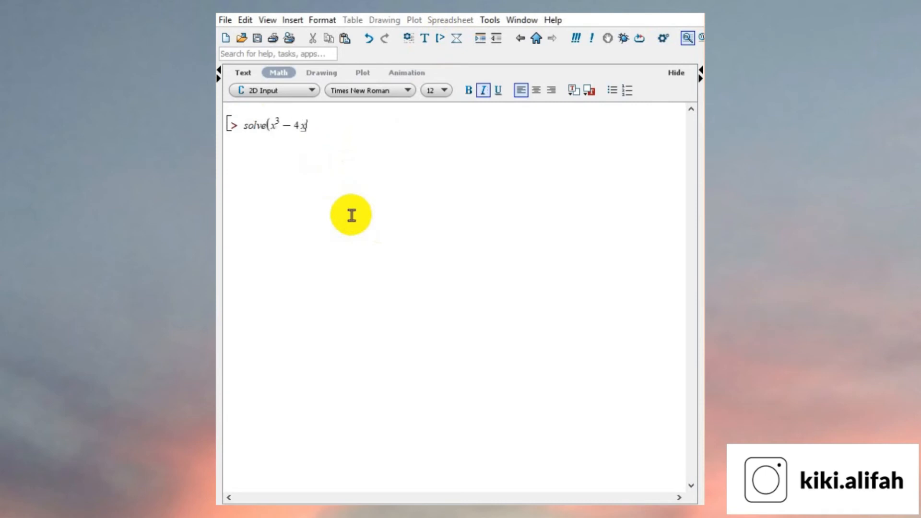
{"action": "type", "text": "2"}
{"action": "key", "text": "Right"}
{"action": "type", "text": "+ x + 6, x)"}
{"action": "key", "text": "Return"}
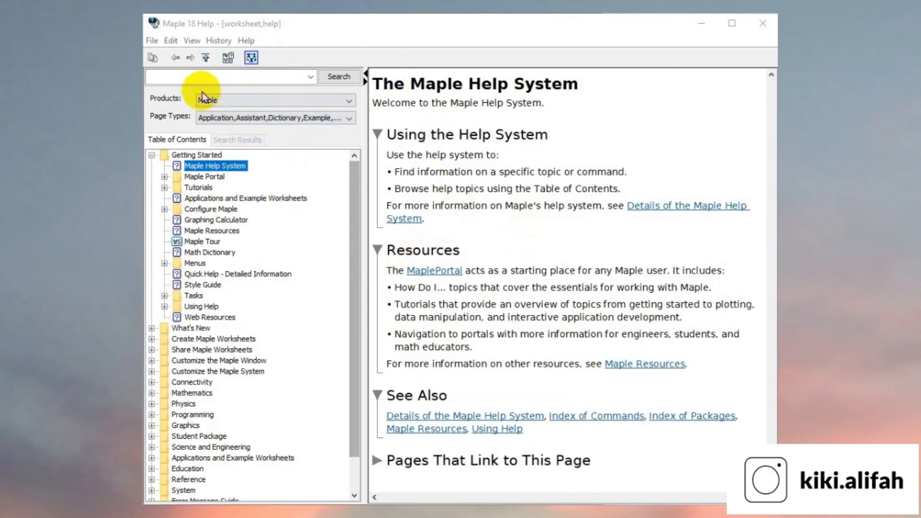
- Search the Maple help for "polynomial" and open the polynom (polynomial) page
{"action": "left_click", "coordinate": [202, 74]}
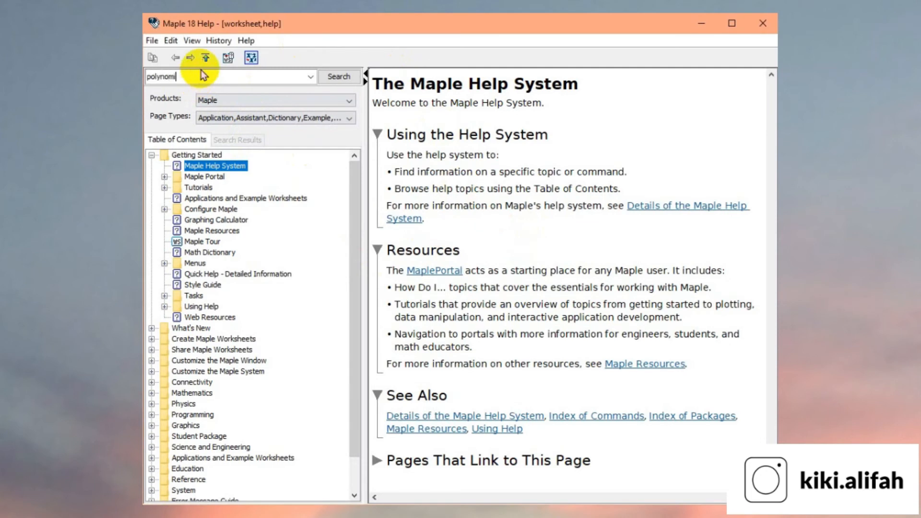
{"action": "key", "text": "Return"}
{"action": "key", "text": "BackSpace"}
{"action": "key", "text": "BackSpace"}
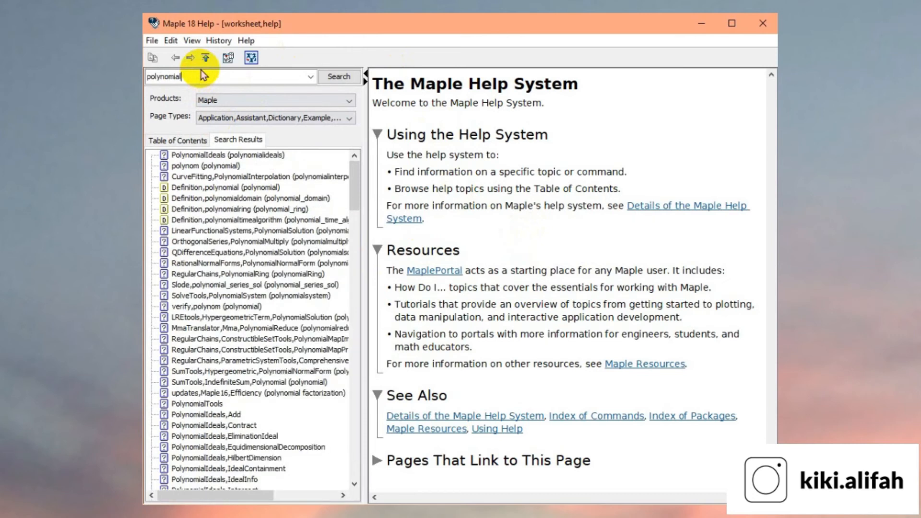
{"action": "type", "text": "al"}
{"action": "key", "text": "Return"}
{"action": "left_click", "coordinate": [225, 157]}
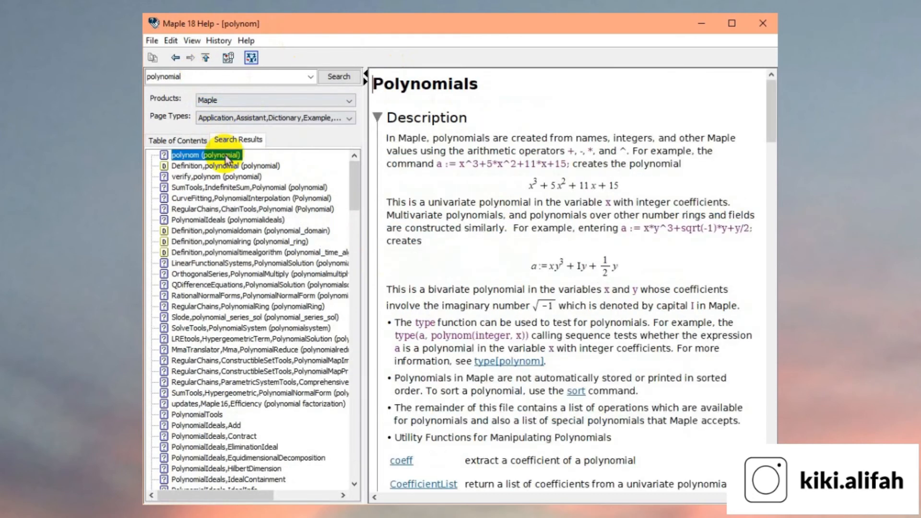
- Examine the examples on the Polynomials help page, focusing on the definition of polynomial a and the factor(a) command
{"action": "scroll", "coordinate": [619, 161], "scroll_direction": "down", "scroll_amount": 5}
{"action": "scroll", "coordinate": [619, 161], "scroll_direction": "down", "scroll_amount": 18}
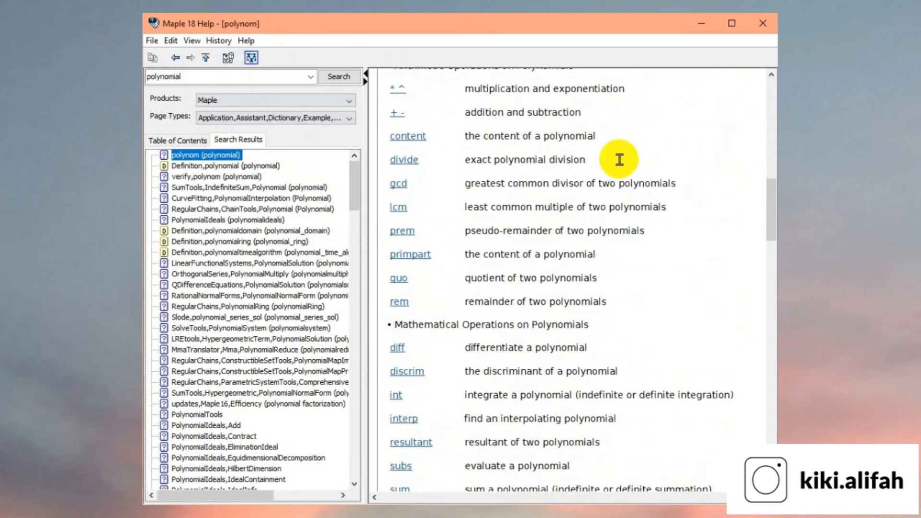
{"action": "scroll", "coordinate": [619, 160], "scroll_direction": "down", "scroll_amount": 20}
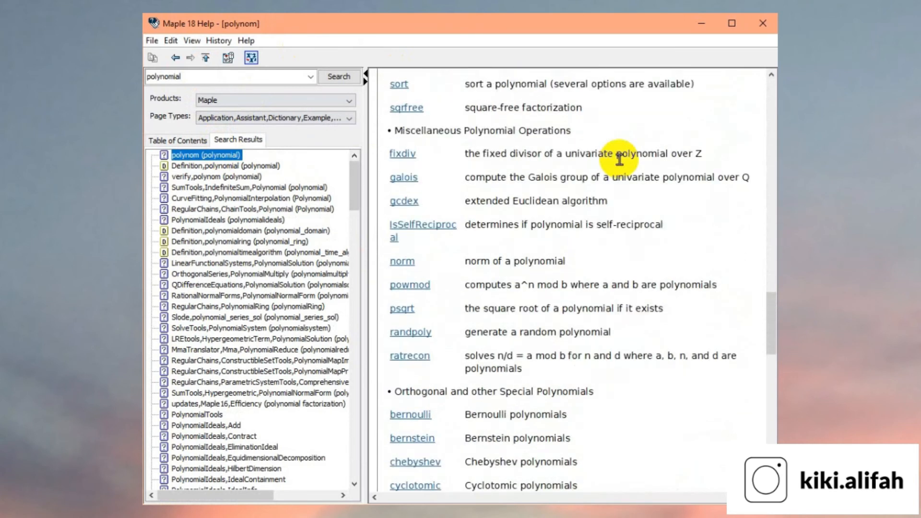
{"action": "scroll", "coordinate": [620, 160], "scroll_direction": "down", "scroll_amount": 20}
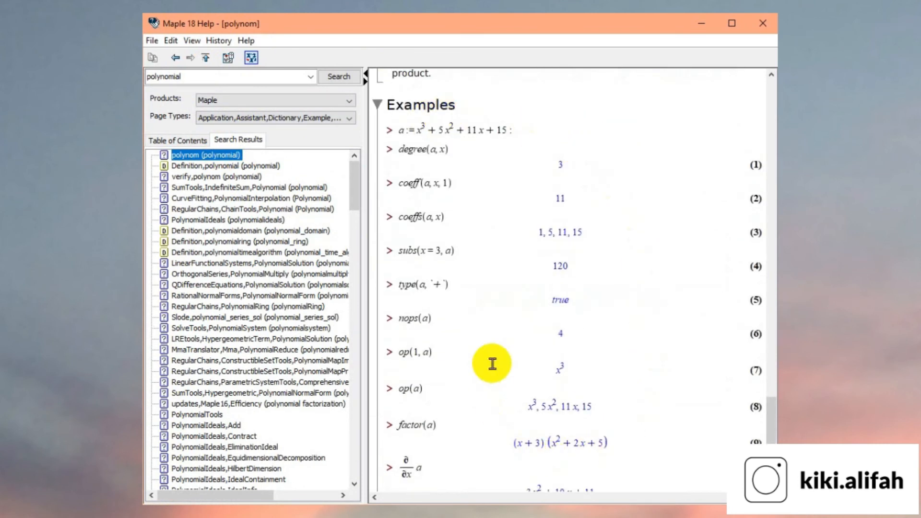
{"action": "scroll", "coordinate": [472, 214], "scroll_direction": "down", "scroll_amount": 1}
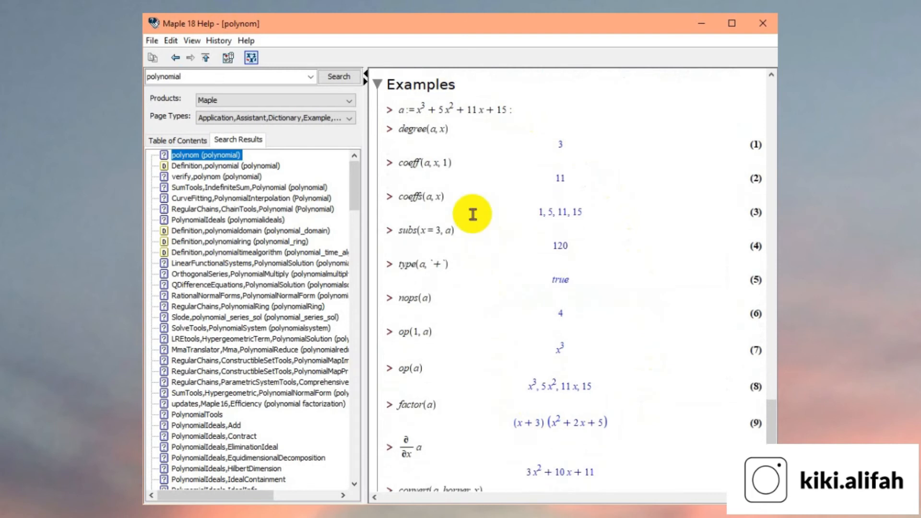
{"action": "left_click_drag", "start_coordinate": [399, 110], "coordinate": [506, 118]}
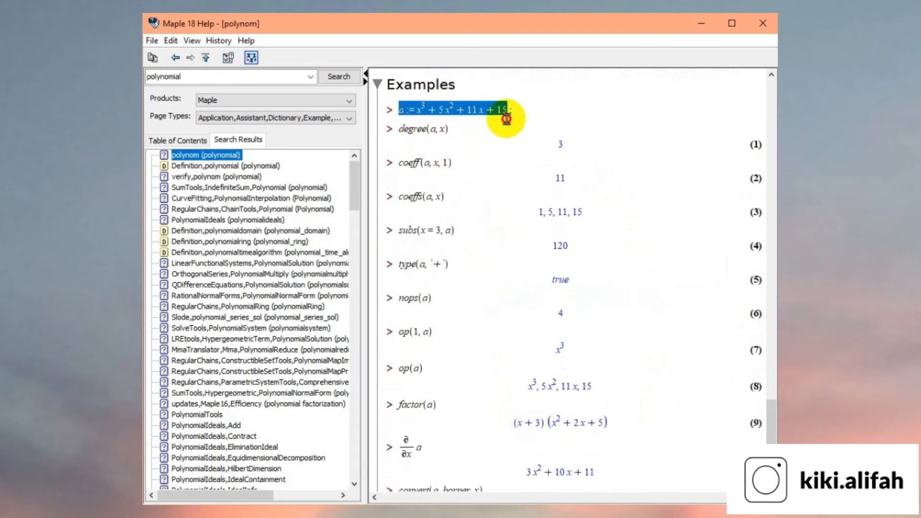
{"action": "left_click_drag", "start_coordinate": [398, 405], "coordinate": [469, 416]}
{"action": "left_click", "coordinate": [478, 377]}
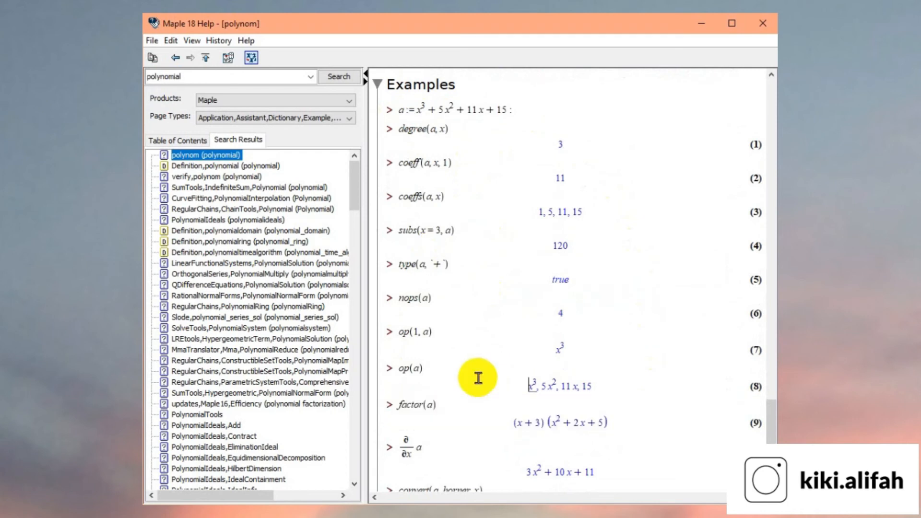
- Assign the polynomial 3x^3 - 8x^2 - 3x to a in the worksheet, ending the statement with a colon to suppress output
{"action": "scroll", "coordinate": [532, 325], "scroll_direction": "down", "scroll_amount": 3}
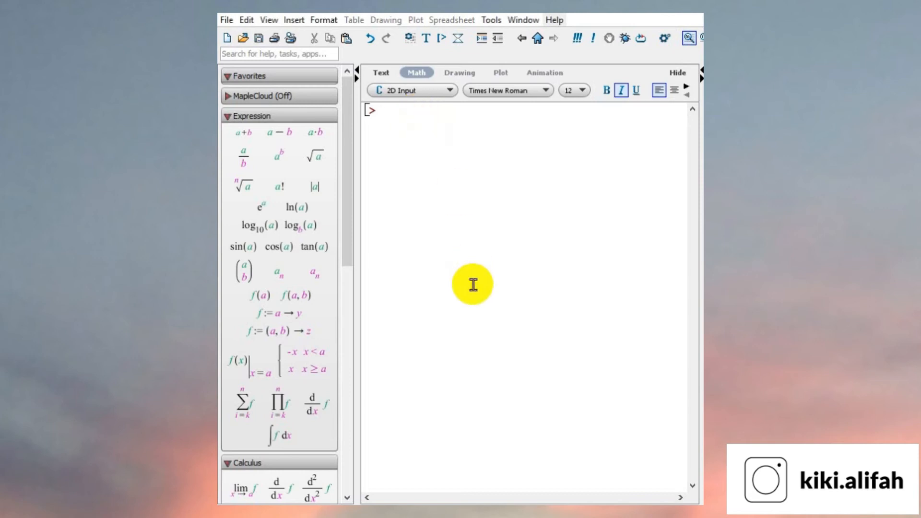
{"action": "type", "text": "a := 3x^3"}
{"action": "key", "text": "Right"}
{"action": "type", "text": "- 8x"}
{"action": "type", "text": "^2 "}
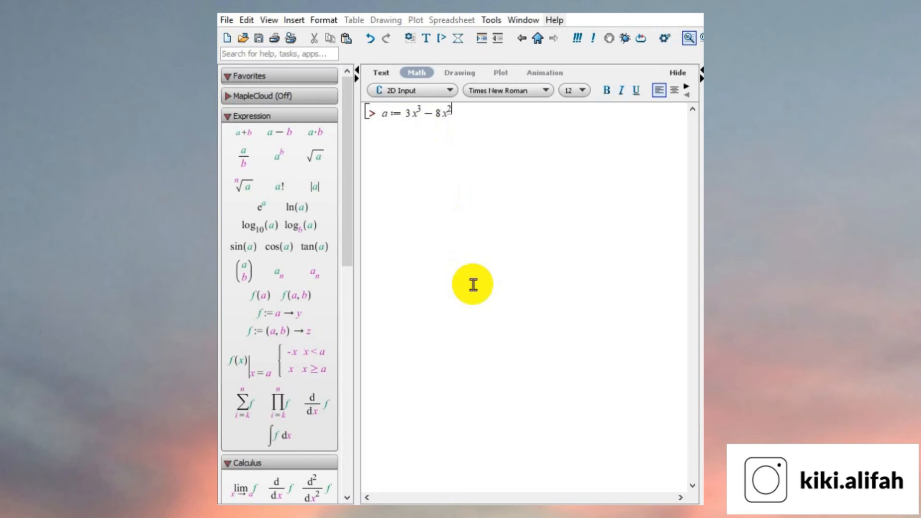
{"action": "type", "text": "- 3x:"}
{"action": "key", "text": "Return"}
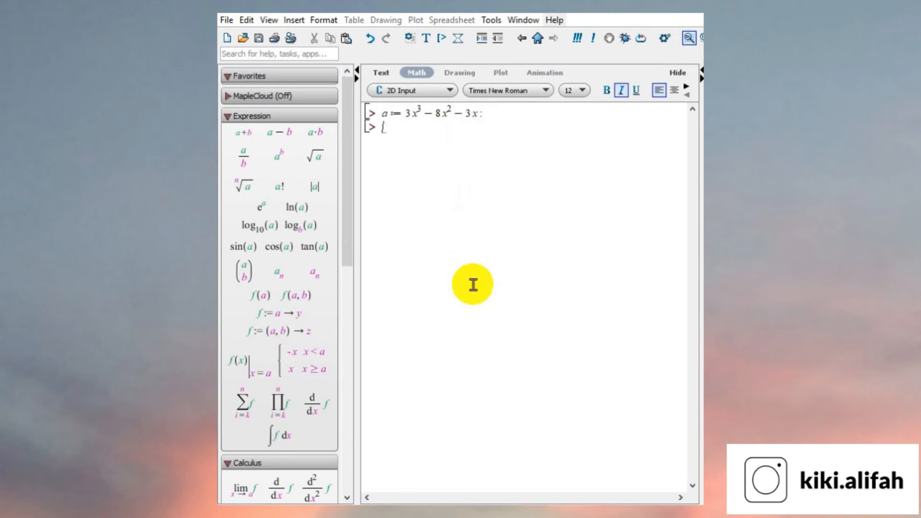
- Factor the polynomial with factor(a) and point out the matching answer option 3x + 1 in the exercise document
{"action": "type", "text": "factor(a"}
{"action": "key", "text": "Return"}
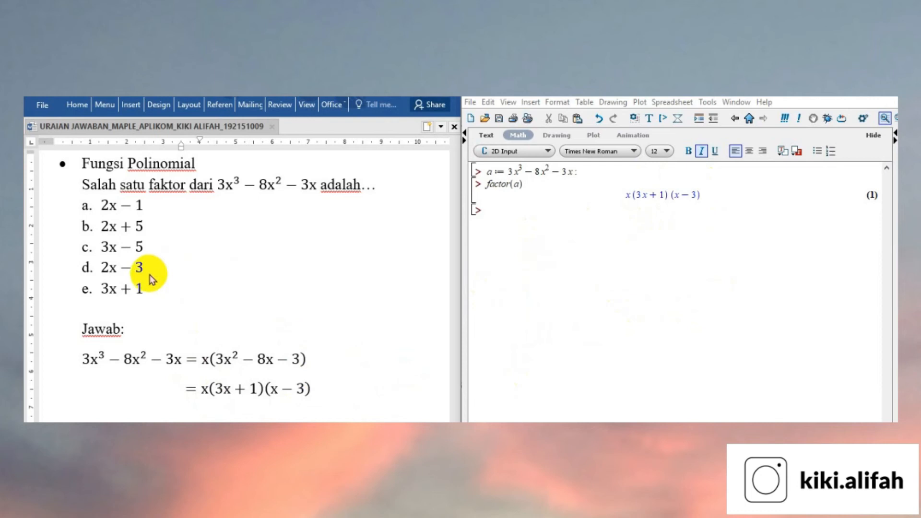
{"action": "left_click", "coordinate": [110, 286]}
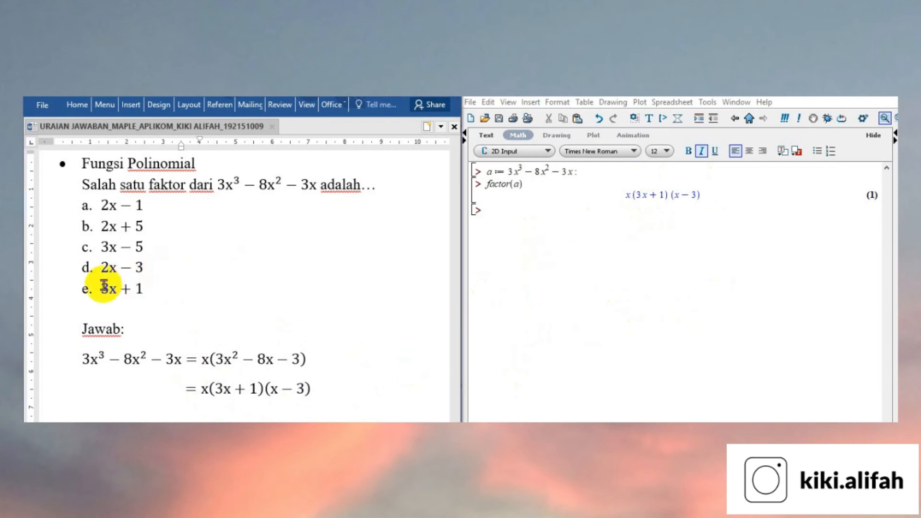
{"action": "left_click_drag", "start_coordinate": [109, 287], "coordinate": [148, 290]}
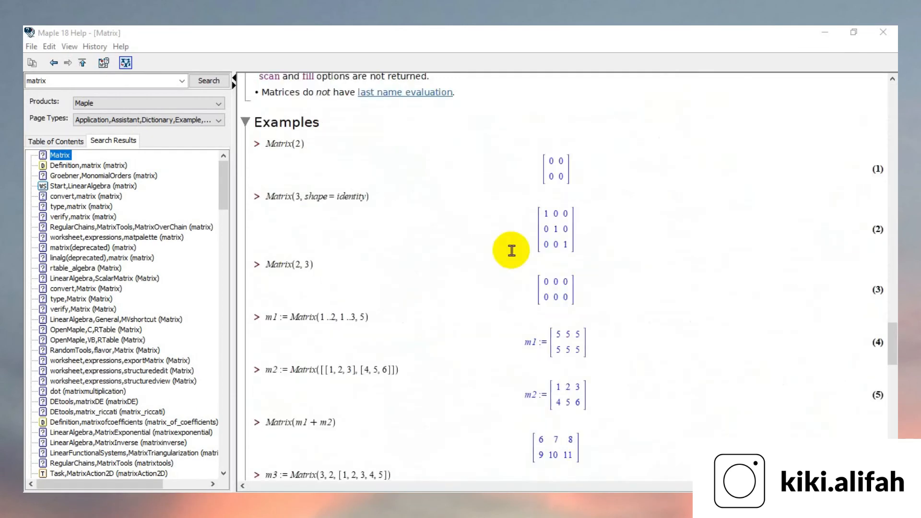
- Insert an execution prompt in the new worksheet and load the linear algebra package with with(LinearAlgebra):
{"action": "scroll", "coordinate": [511, 249], "scroll_direction": "down", "scroll_amount": 10}
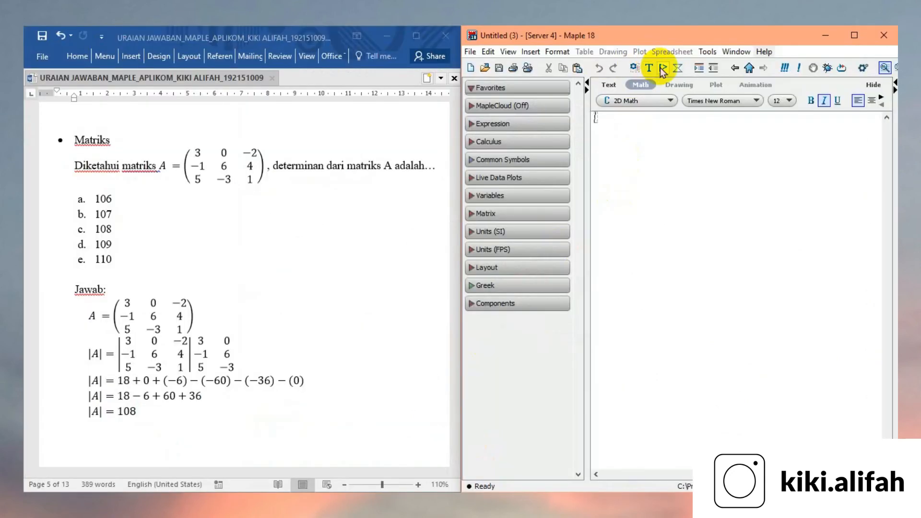
{"action": "left_click", "coordinate": [662, 69]}
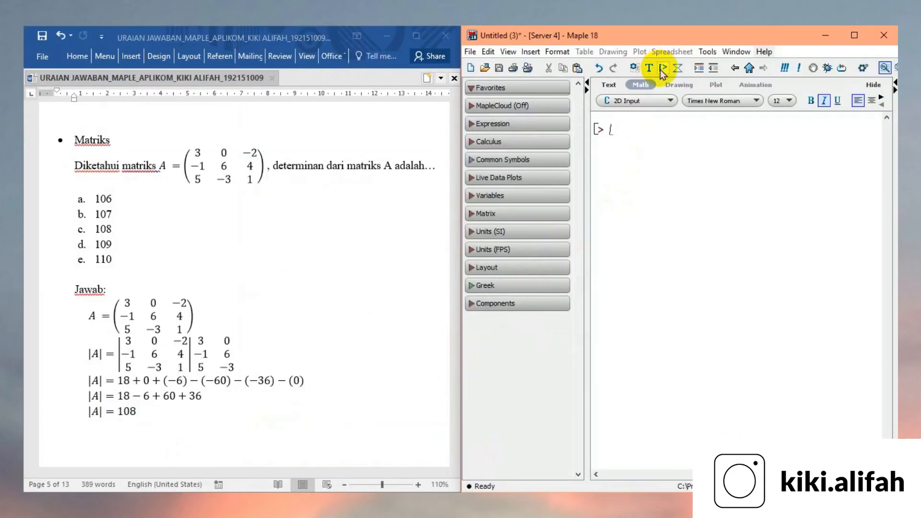
{"action": "type", "text": "with"}
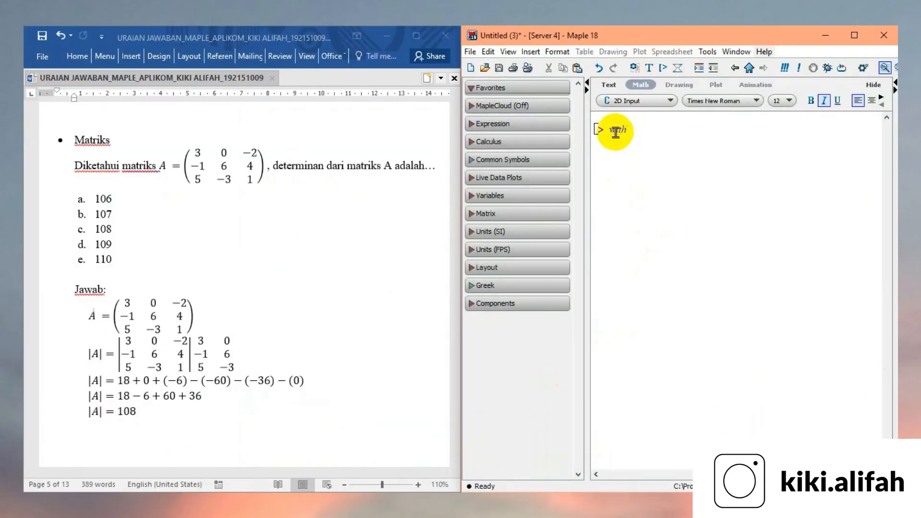
{"action": "type", "text": "th(LinearAl"}
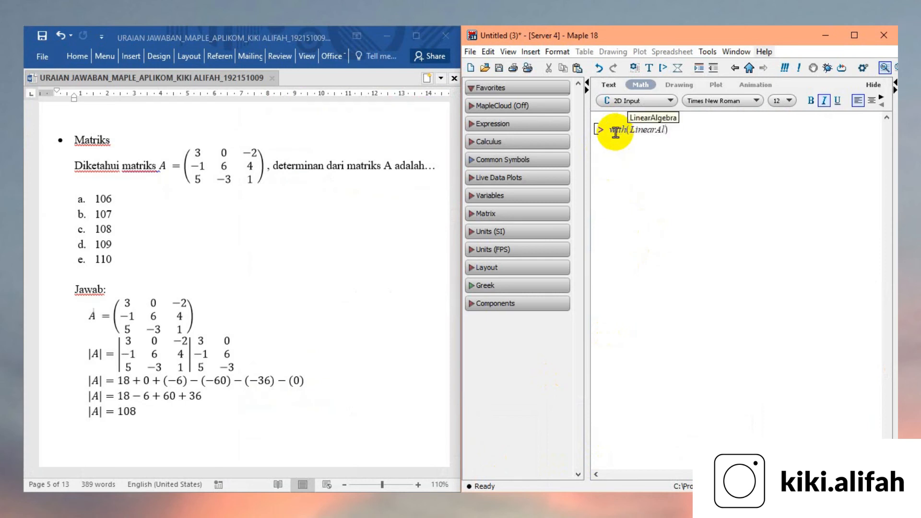
{"action": "key", "text": "Return"}
{"action": "type", "text": ":"}
{"action": "key", "text": "Return"}
- Define A as a 3 by 3 Matrix with rows [3, 0, -2], [-1, 6, 4] and [5, -3, 1]
{"action": "type", "text": "A := Mat"}
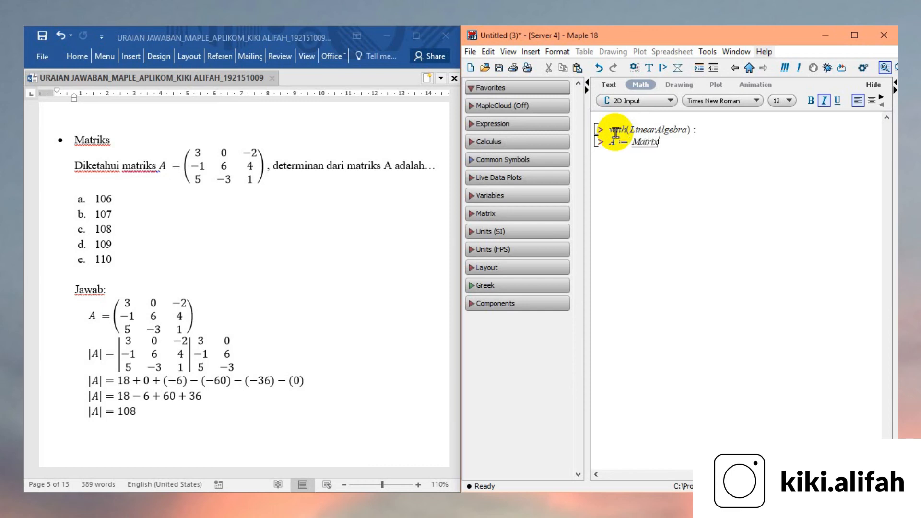
{"action": "type", "text": "rix(3, 3, [["}
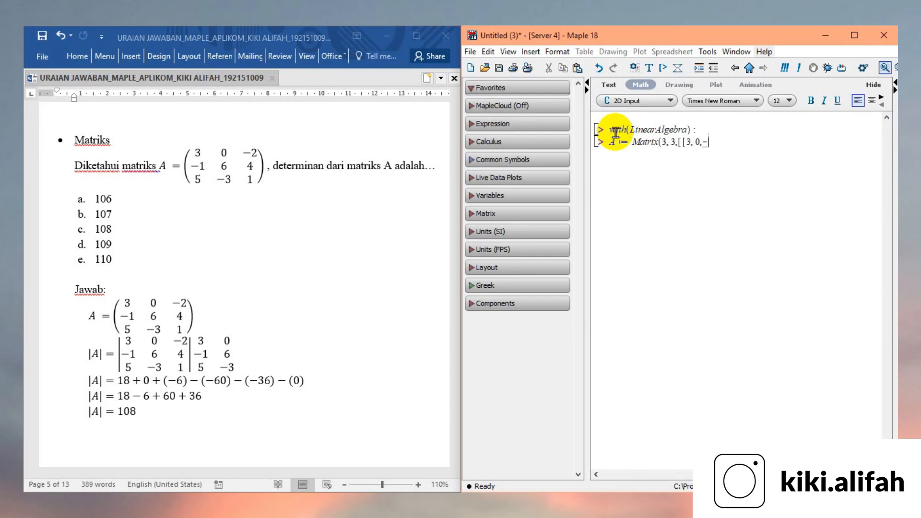
{"action": "type", "text": "3, 0, -2], [-1, 6, 4], [5, -3, 1]]"}
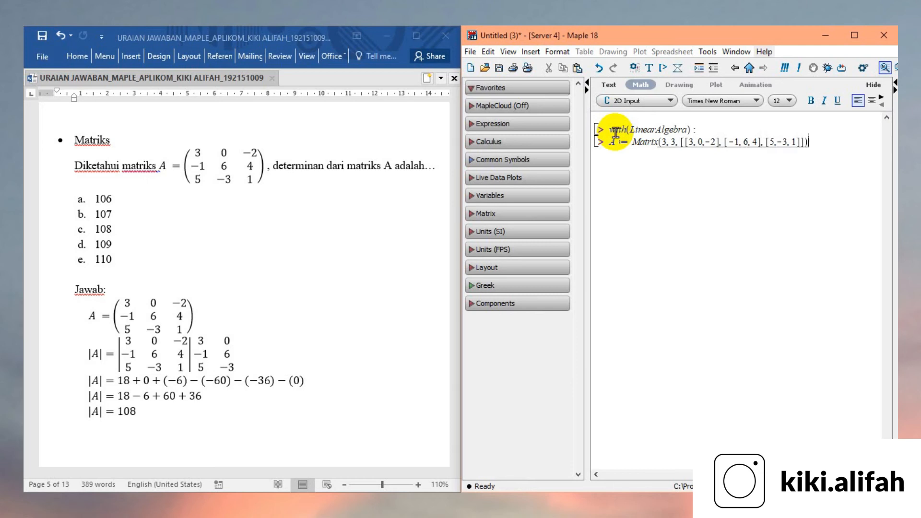
{"action": "key", "text": "Return"}
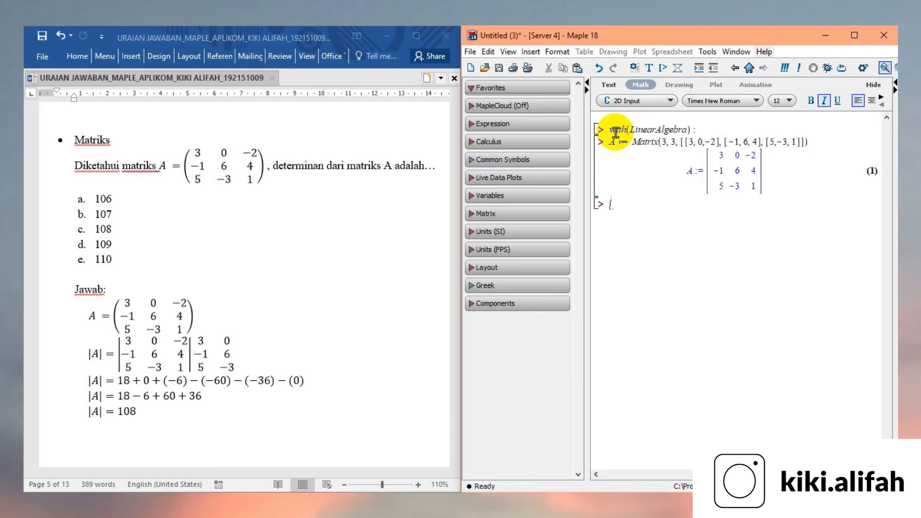
- Compute the determinant of matrix A with Determinant(A)
{"action": "type", "text": "De"}
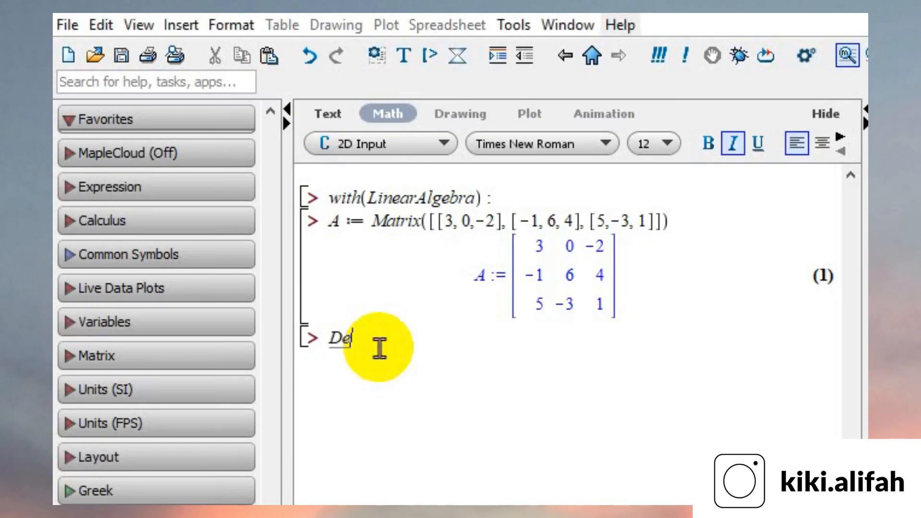
{"action": "type", "text": "terminant(A"}
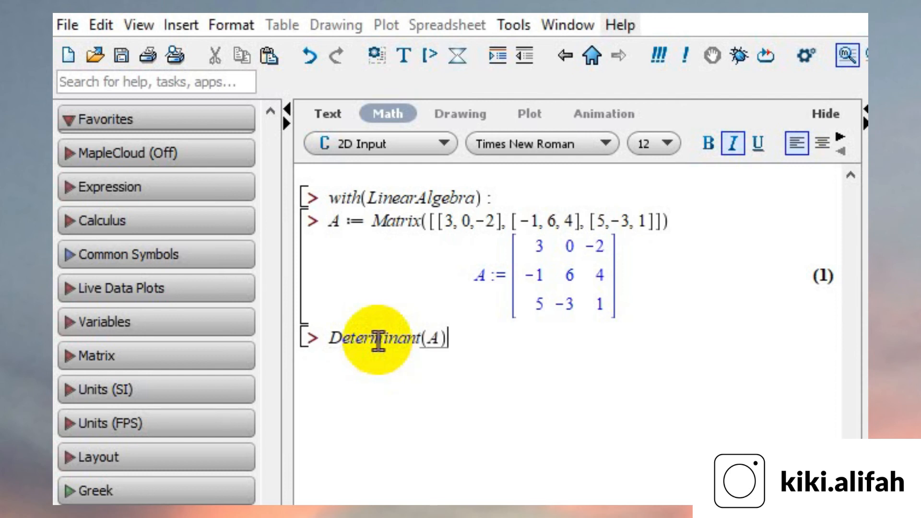
{"action": "key", "text": "Return"}
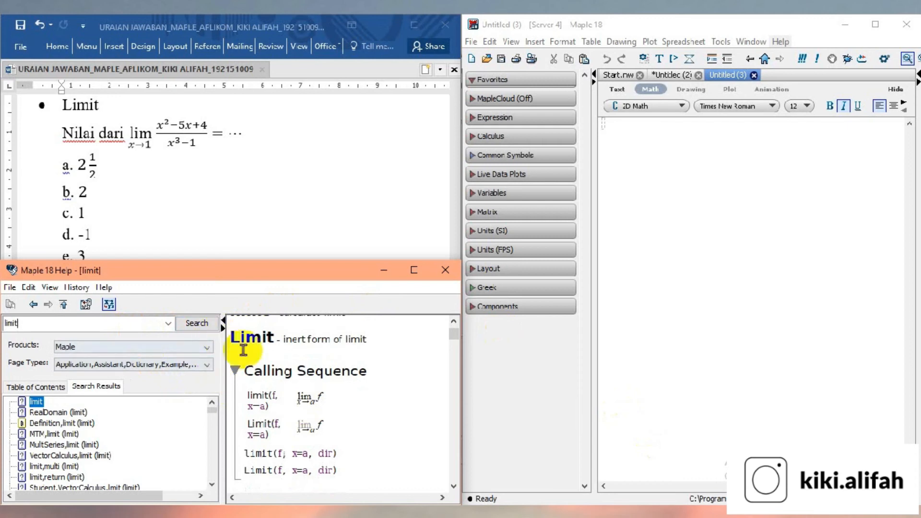
- Following the limit help examples, insert a limit template at a new prompt in the empty worksheet and set x to approach 1
{"action": "scroll", "coordinate": [369, 397], "scroll_direction": "down", "scroll_amount": 3}
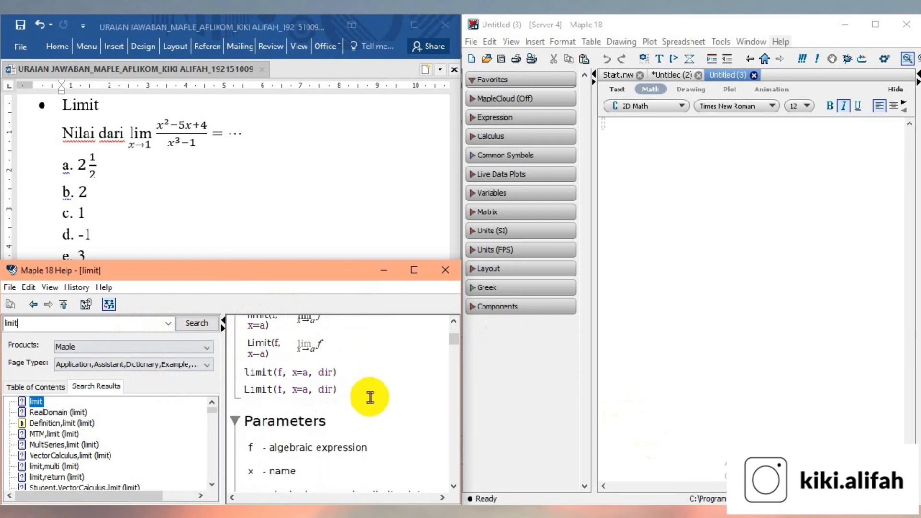
{"action": "scroll", "coordinate": [370, 397], "scroll_direction": "down", "scroll_amount": 8}
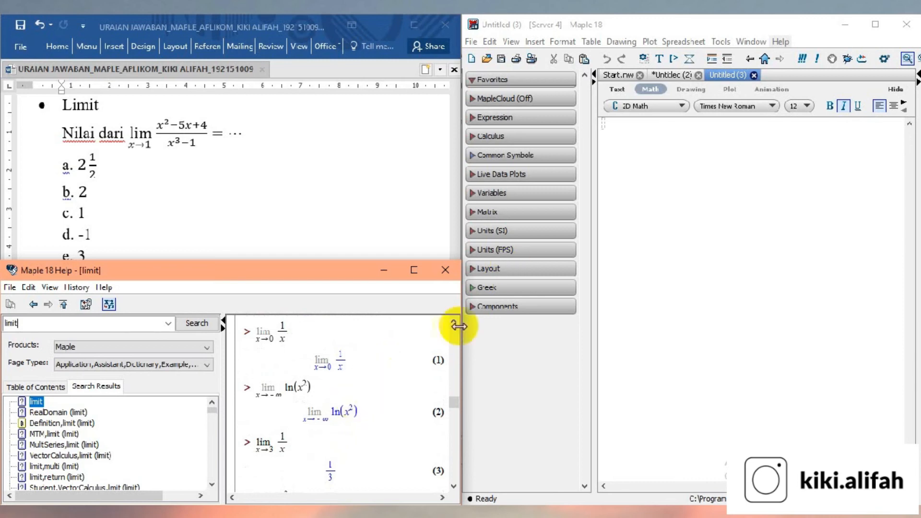
{"action": "scroll", "coordinate": [379, 400], "scroll_direction": "down", "scroll_amount": 5}
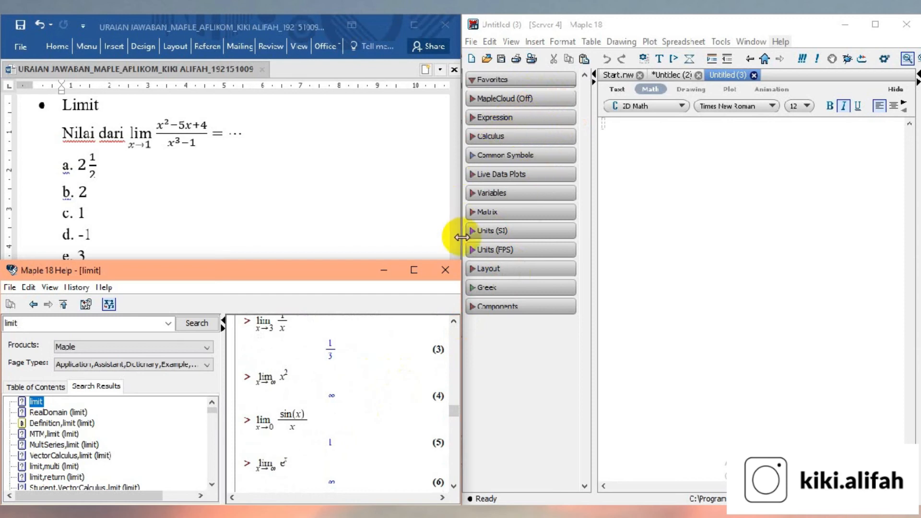
{"action": "left_click", "coordinate": [474, 138]}
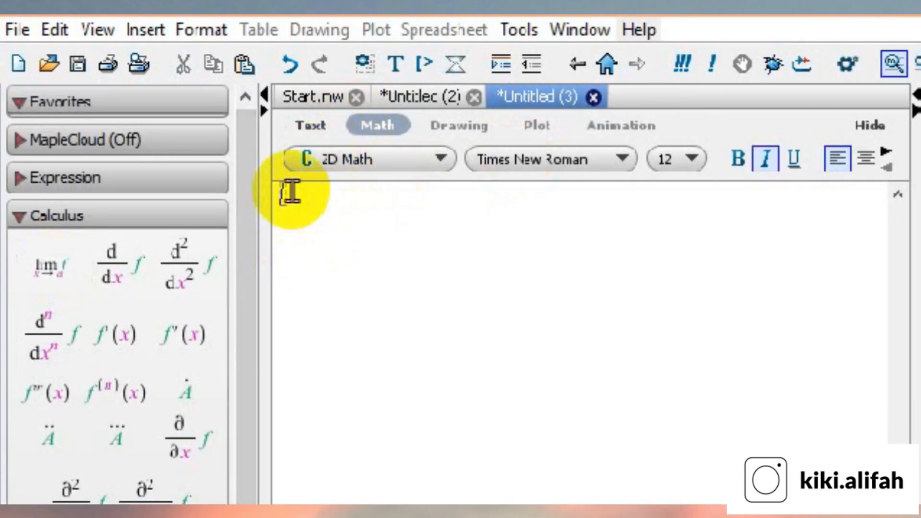
{"action": "left_click", "coordinate": [423, 64]}
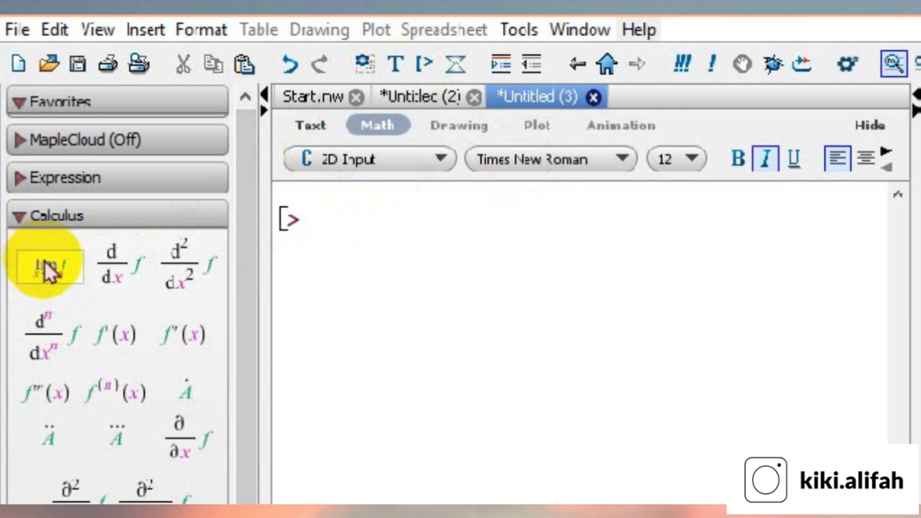
{"action": "left_click", "coordinate": [57, 271]}
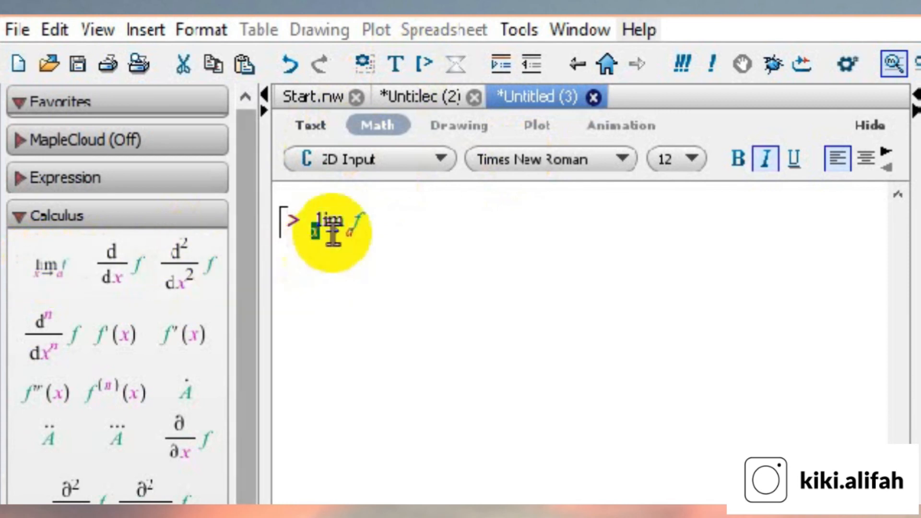
{"action": "key", "text": "Tab"}
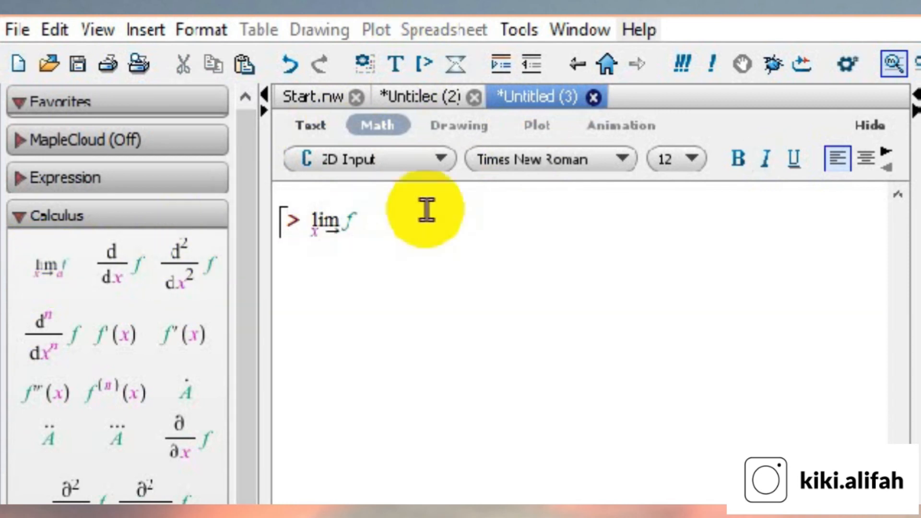
{"action": "type", "text": "1"}
- Replace the limit's f placeholder with a fraction and enter x^2 - 5x + 4 as its numerator
{"action": "key", "text": "Up"}
{"action": "key", "text": "Up"}
{"action": "key", "text": "Down"}
{"action": "key", "text": "Right"}
{"action": "key", "text": "Right"}
{"action": "key", "text": "Right"}
{"action": "key", "text": "Right"}
{"action": "key", "text": "Delete"}
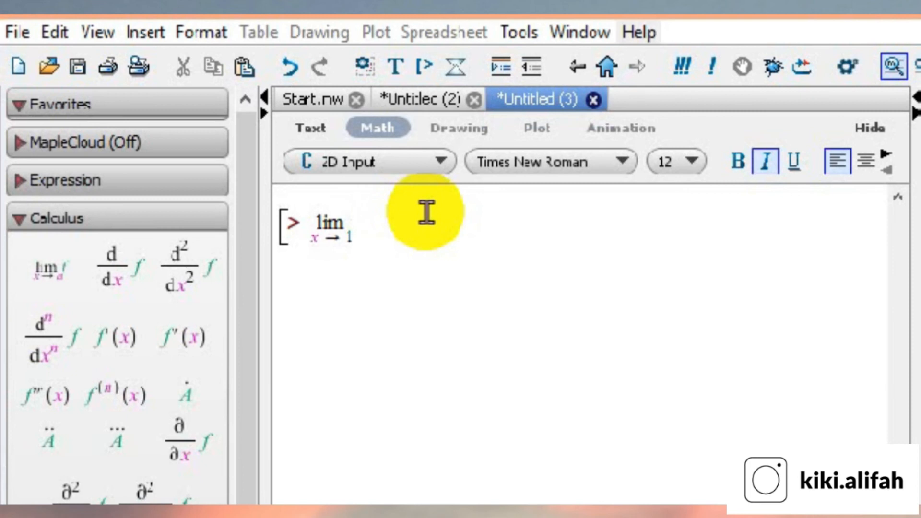
{"action": "key", "text": "ctrl+z"}
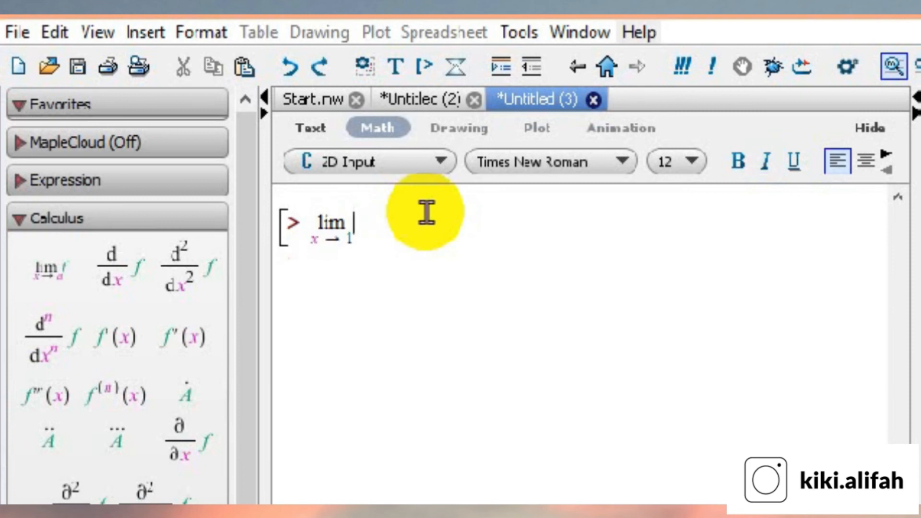
{"action": "type", "text": "/"}
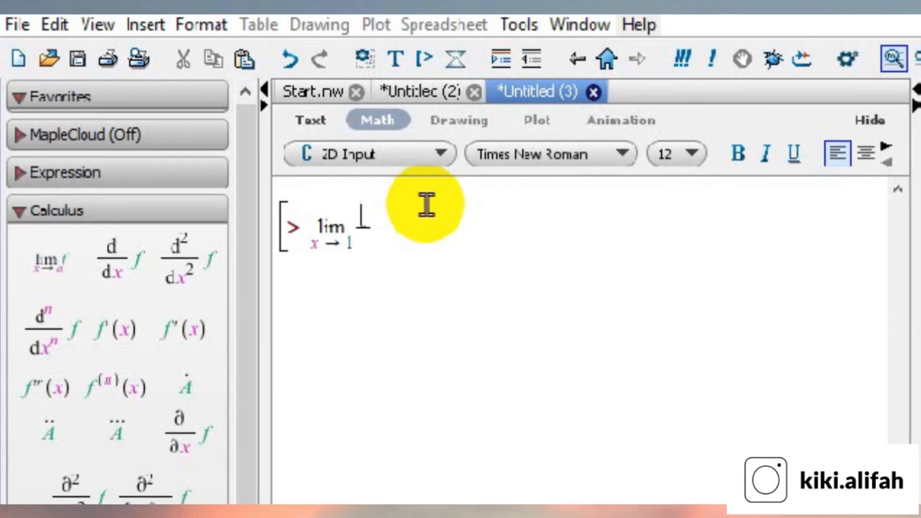
{"action": "type", "text": "x"}
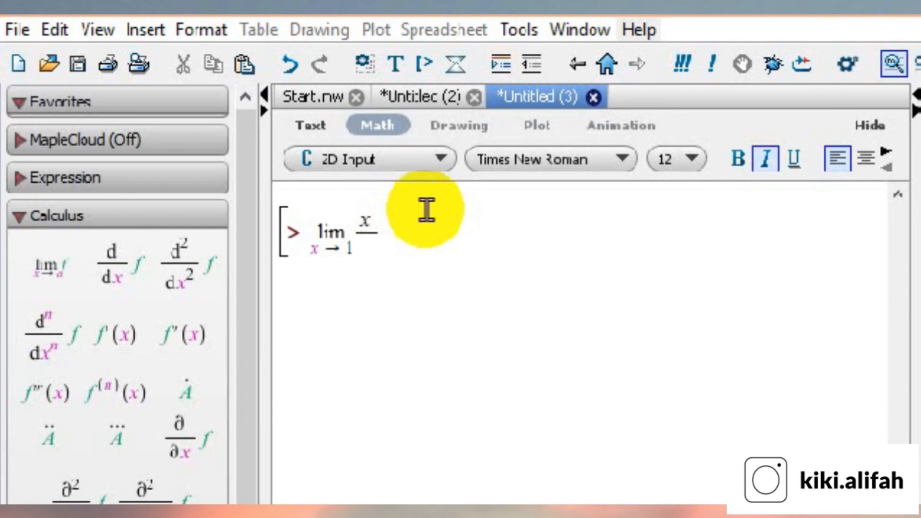
{"action": "type", "text": "^2 -"}
{"action": "type", "text": "5x"}
{"action": "type", "text": "+4"}
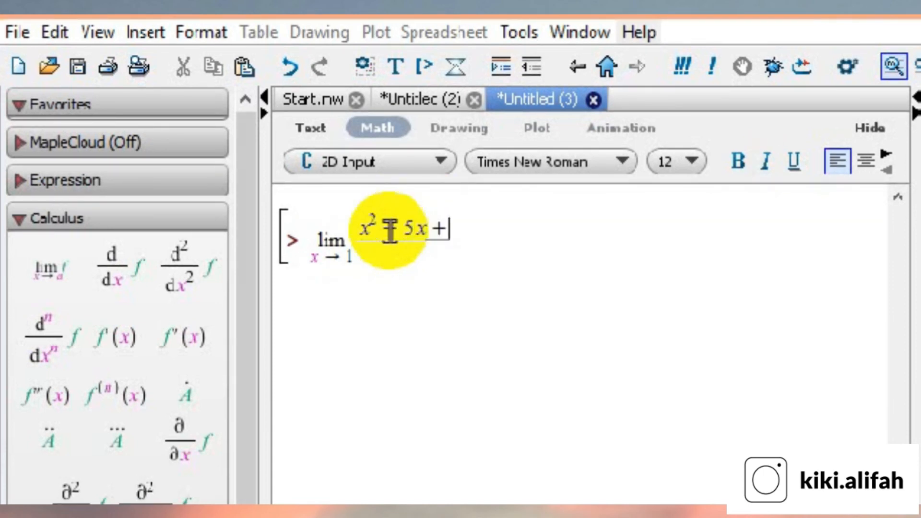
- Enter x^3 - 1 as the fraction's denominator and evaluate the limit, comparing it with the worked solution in the exercise document
{"action": "key", "text": "Up"}
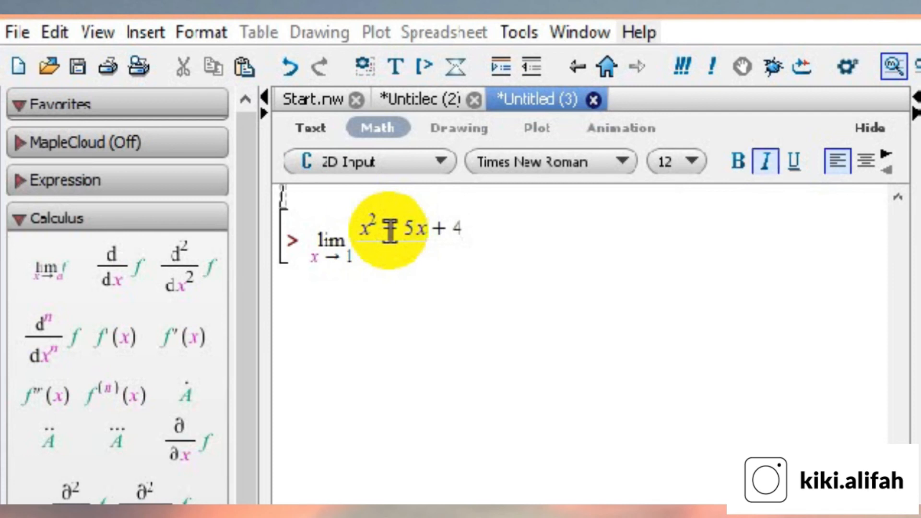
{"action": "left_click", "coordinate": [446, 263]}
{"action": "left_click", "coordinate": [777, 164]}
{"action": "type", "text": "x"}
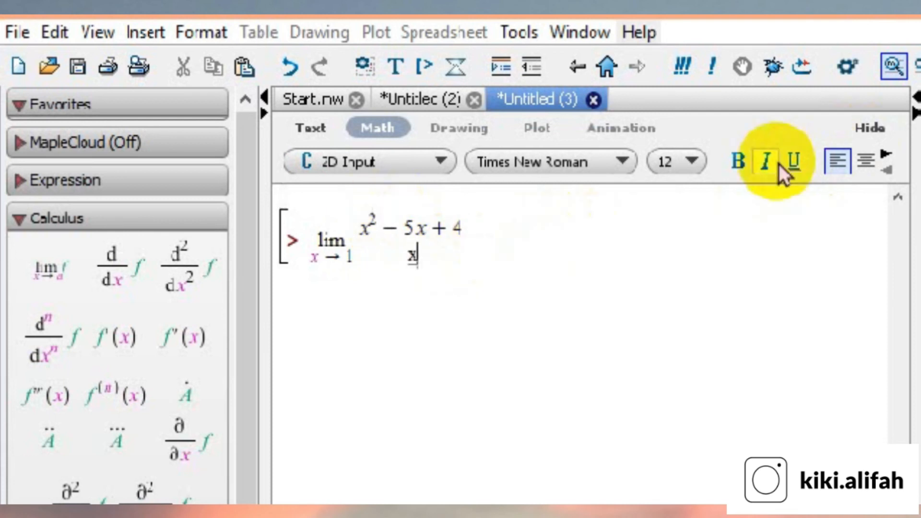
{"action": "type", "text": "^3"}
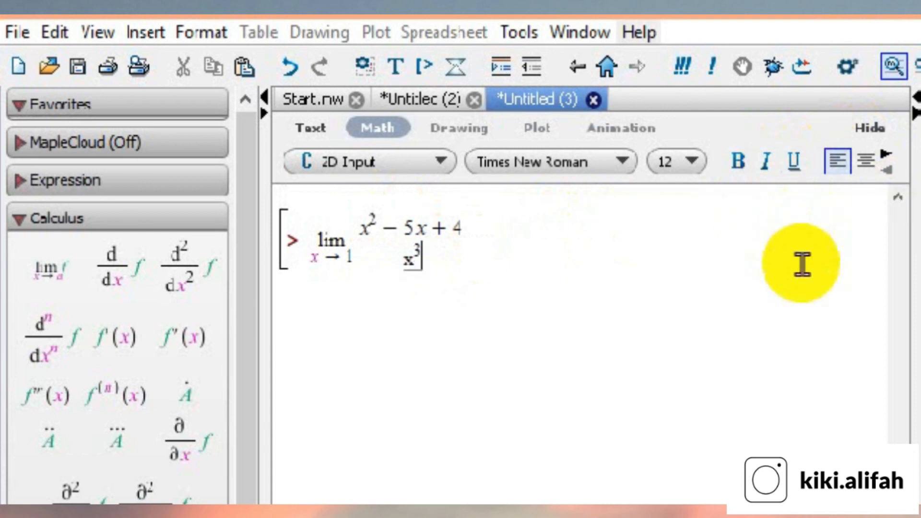
{"action": "key", "text": "Right"}
{"action": "type", "text": "-1"}
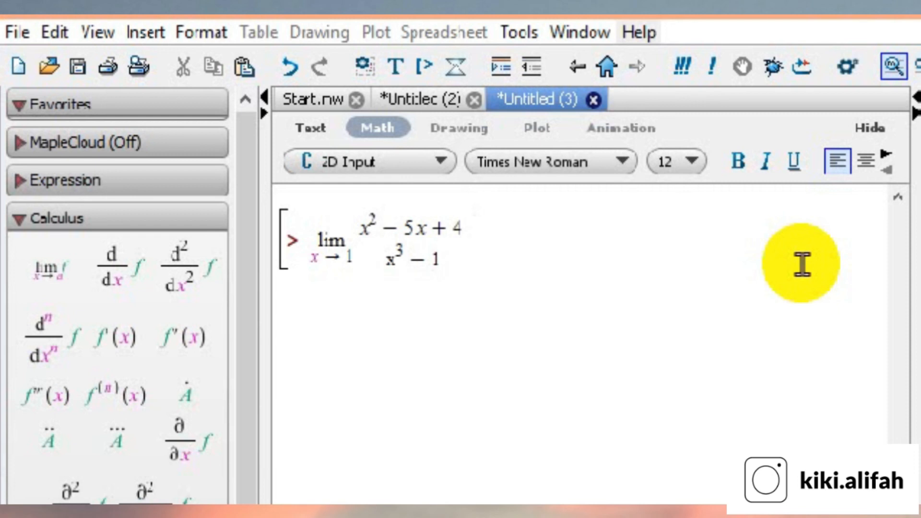
{"action": "key", "text": "Return"}
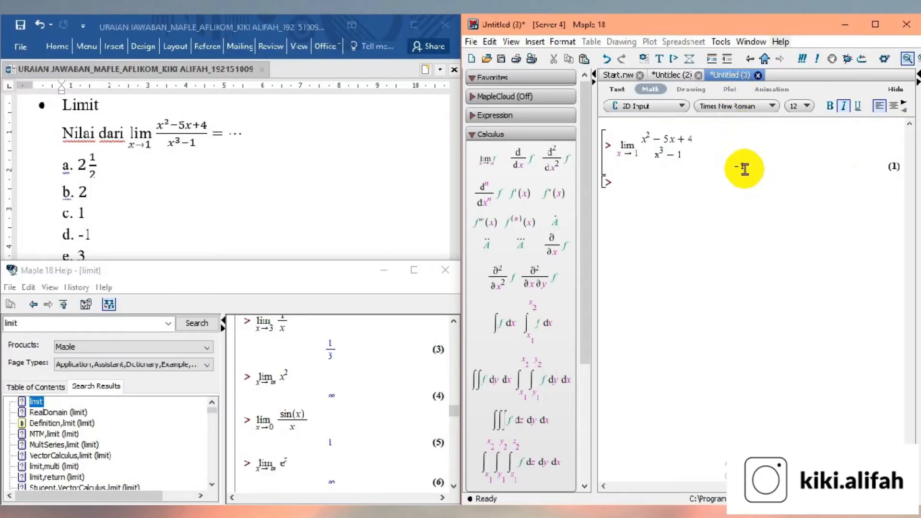
{"action": "scroll", "coordinate": [188, 189], "scroll_direction": "down", "scroll_amount": 5}
{"action": "scroll", "coordinate": [188, 190], "scroll_direction": "down", "scroll_amount": 3}
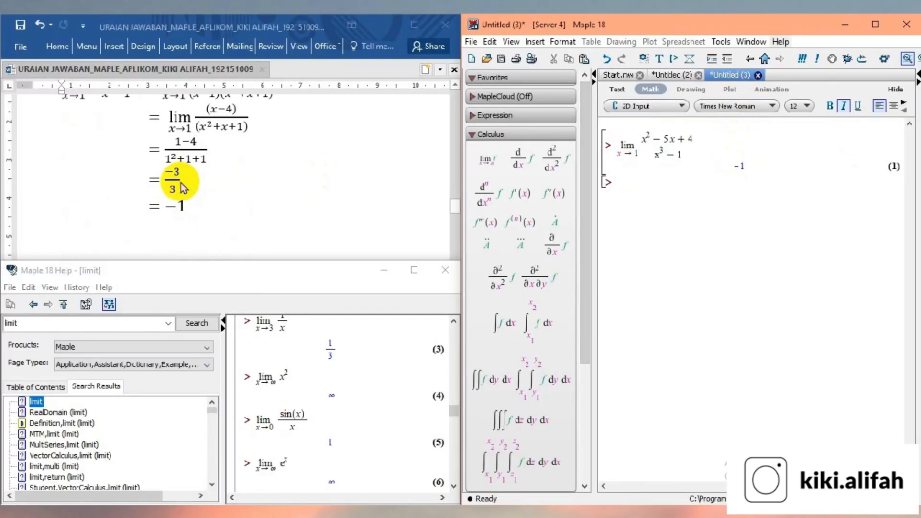
- Insert a first-derivative d/dx template at a new prompt in the empty worksheet and replace its f placeholder with parentheses
{"action": "scroll", "coordinate": [184, 187], "scroll_direction": "up", "scroll_amount": 2}
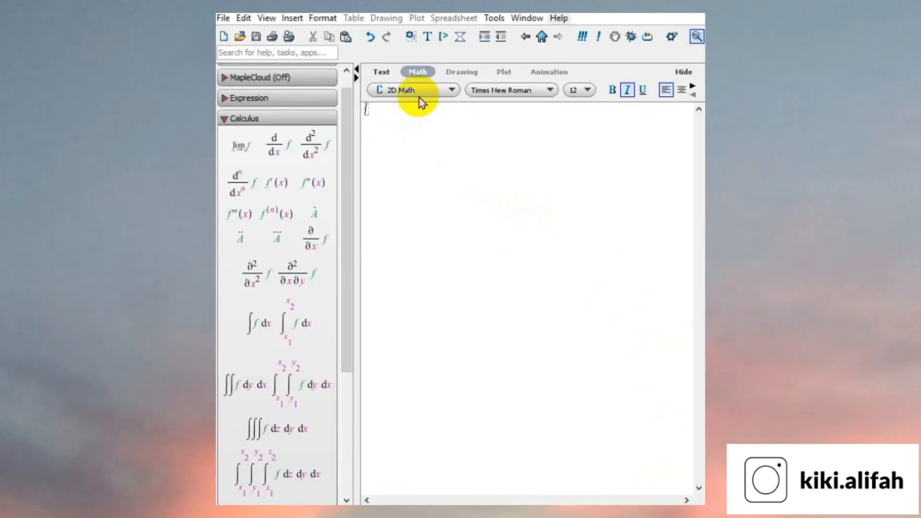
{"action": "left_click", "coordinate": [442, 36]}
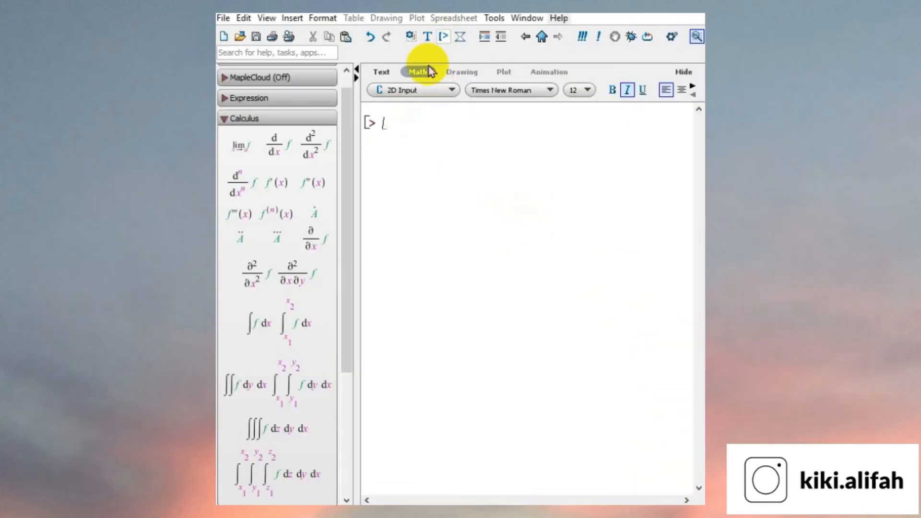
{"action": "left_click", "coordinate": [289, 151]}
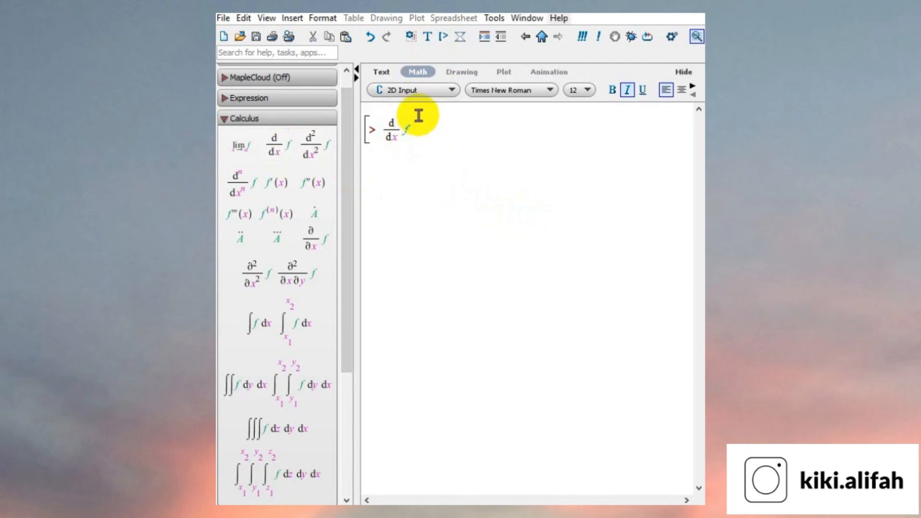
{"action": "key", "text": "BackSpace"}
{"action": "type", "text": "("}
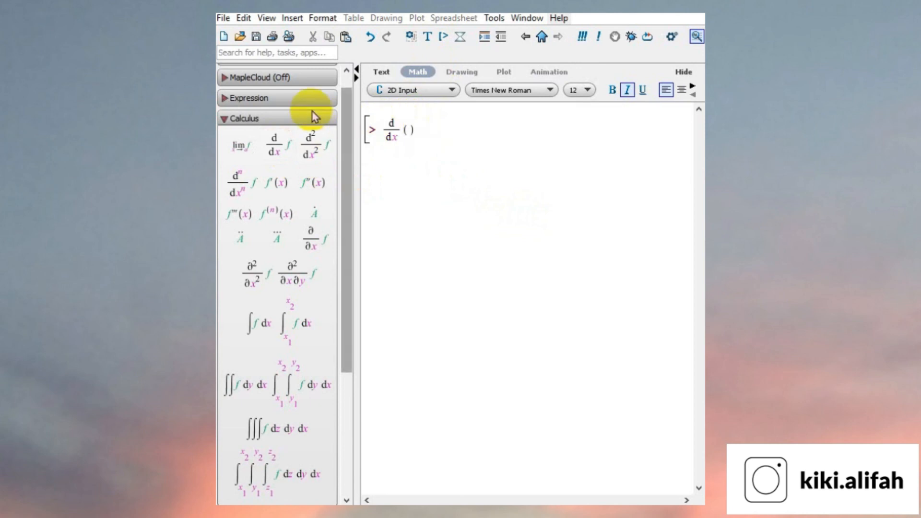
- Insert a sine function inside the derivative's parentheses with 3x as its argument
{"action": "left_click", "coordinate": [228, 98]}
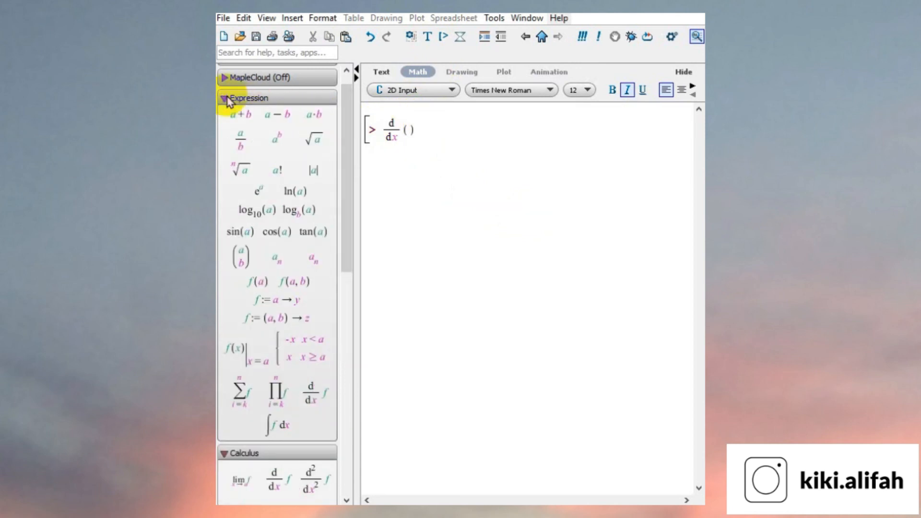
{"action": "left_click", "coordinate": [249, 231]}
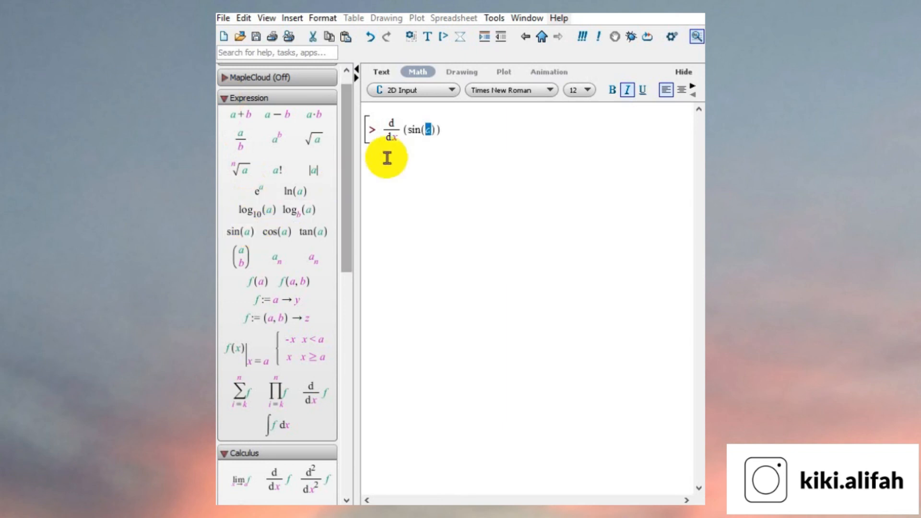
{"action": "type", "text": "3x"}
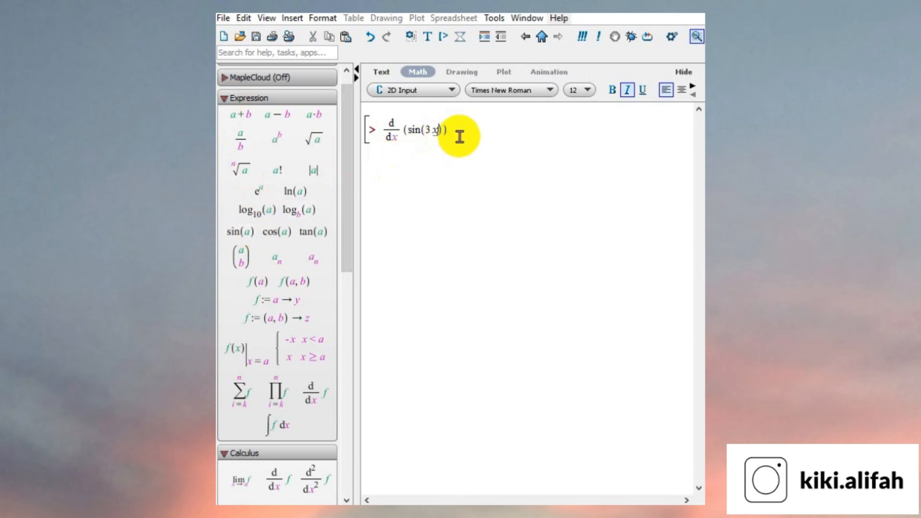
{"action": "left_click_drag", "start_coordinate": [443, 129], "coordinate": [446, 123]}
{"action": "left_click", "coordinate": [442, 127]}
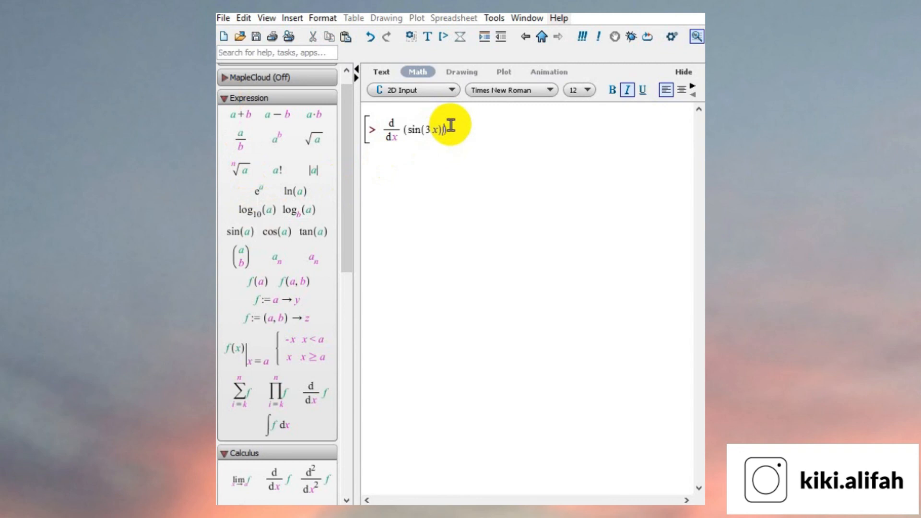
- Add cos(2x) after sin(3x) inside the derivative's parentheses and evaluate the derivative
{"action": "type", "text": "+"}
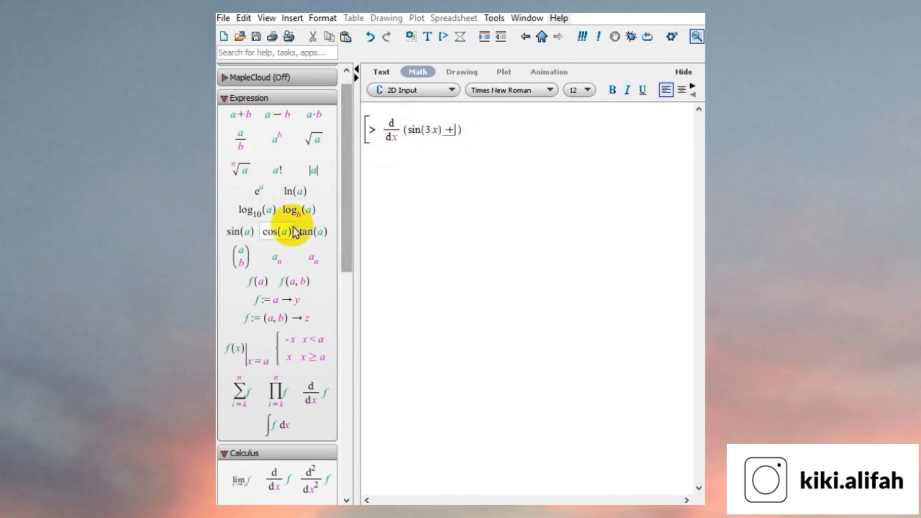
{"action": "left_click", "coordinate": [278, 232]}
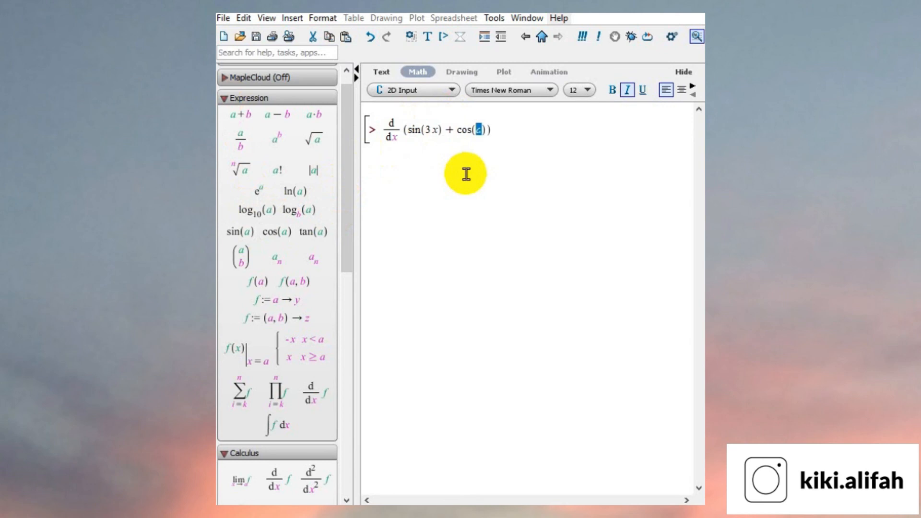
{"action": "type", "text": "2x"}
{"action": "left_click", "coordinate": [534, 129]}
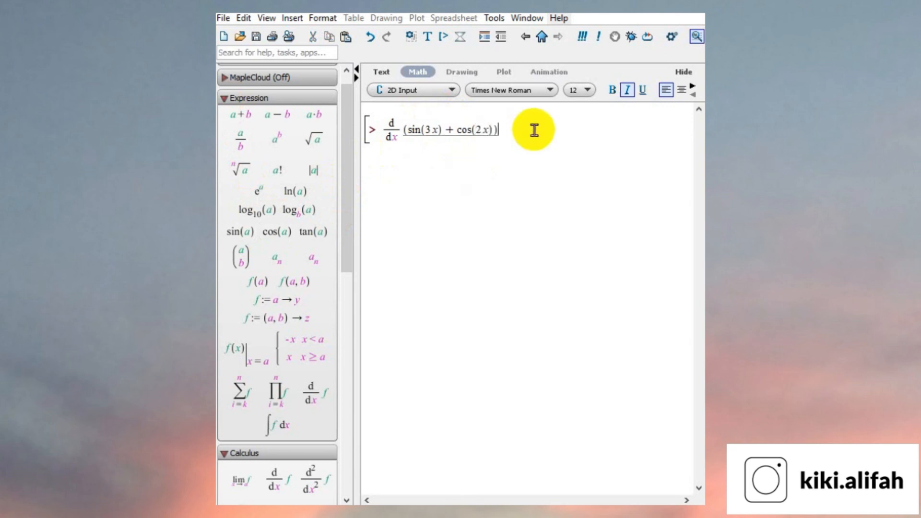
{"action": "key", "text": "Return"}
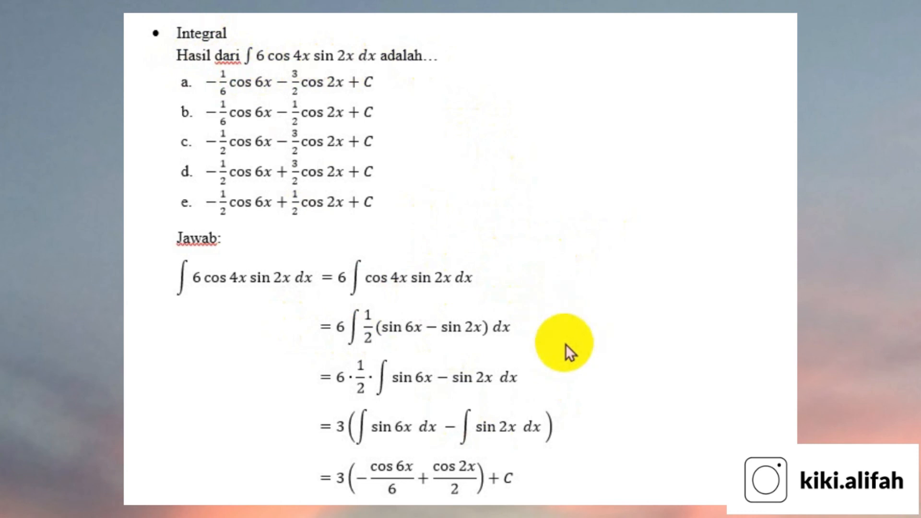
- Review the worked integral solution in the exercise document and insert an indefinite integral template at a new prompt in an empty Maple worksheet
{"action": "scroll", "coordinate": [557, 352], "scroll_direction": "down", "scroll_amount": 3}
{"action": "scroll", "coordinate": [555, 350], "scroll_direction": "down", "scroll_amount": 5}
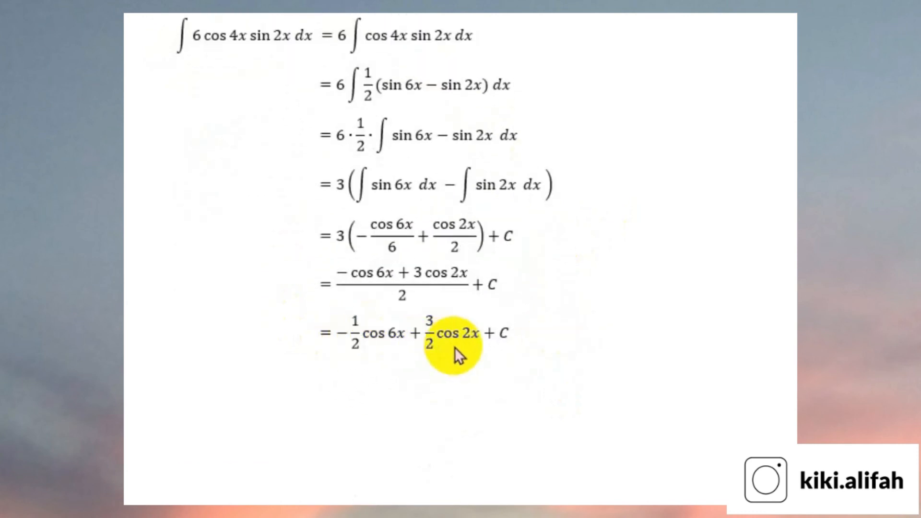
{"action": "scroll", "coordinate": [506, 350], "scroll_direction": "up", "scroll_amount": 2}
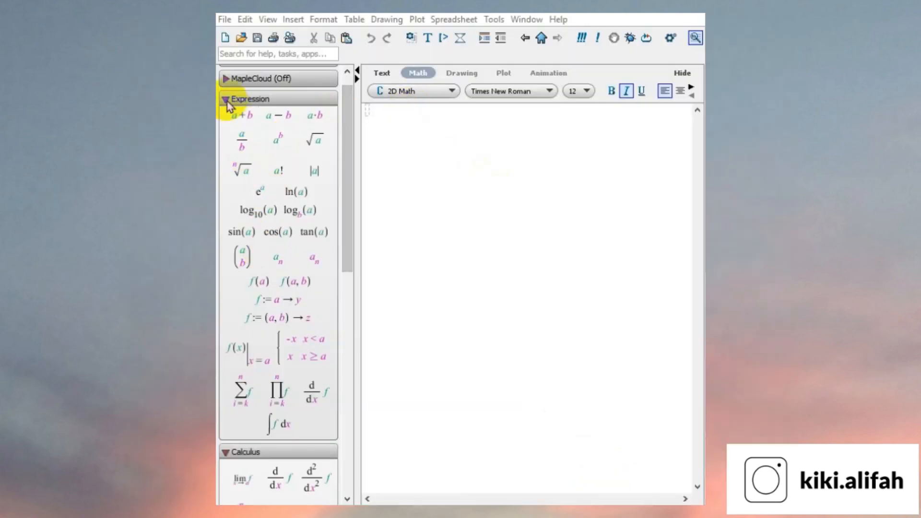
{"action": "left_click", "coordinate": [233, 99]}
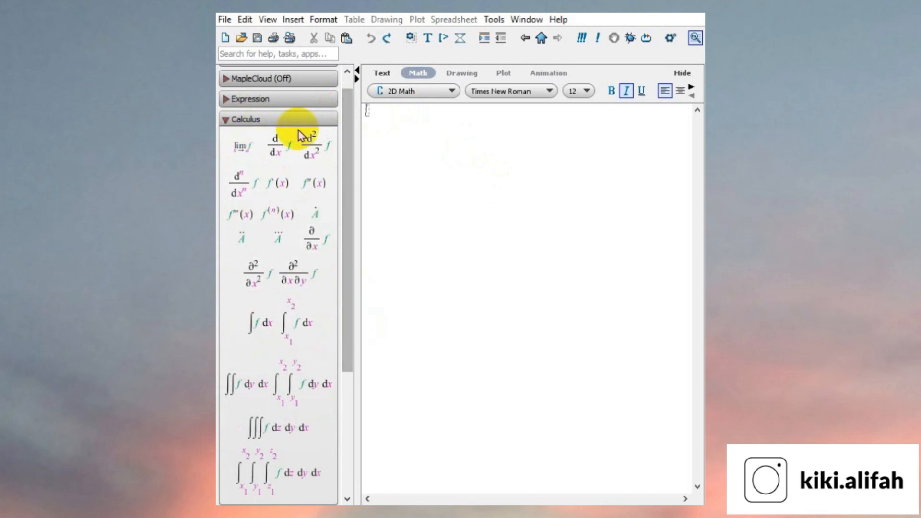
{"action": "left_click", "coordinate": [442, 37]}
{"action": "left_click", "coordinate": [262, 320]}
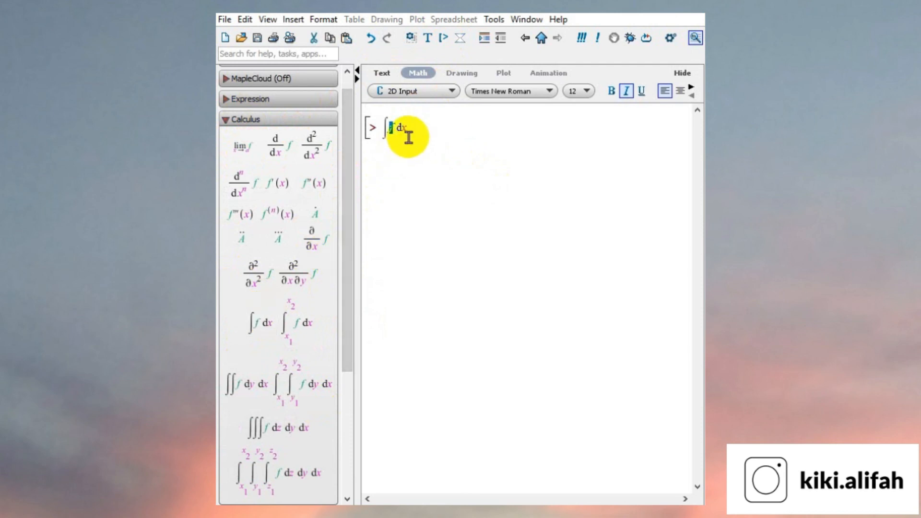
- Replace the integral's f placeholder with 6cos(4x), using the cosine template for the function
{"action": "type", "text": "6"}
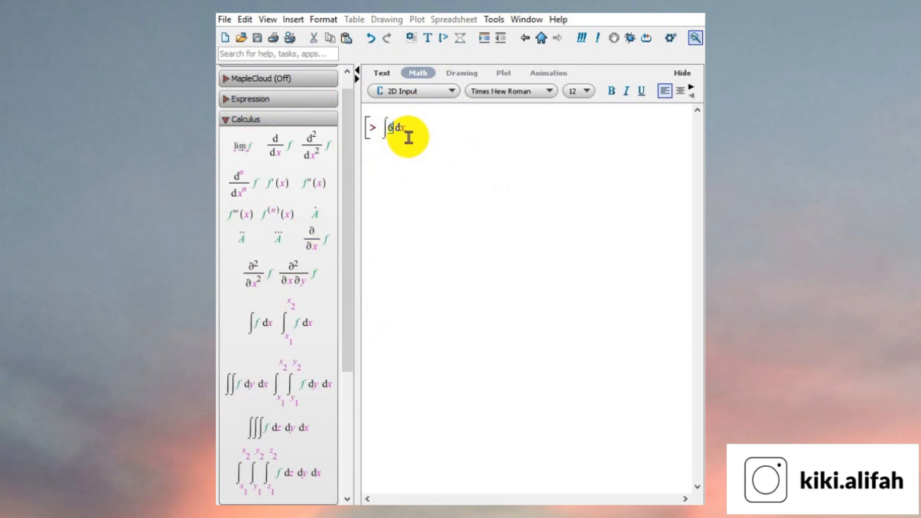
{"action": "left_click", "coordinate": [227, 101]}
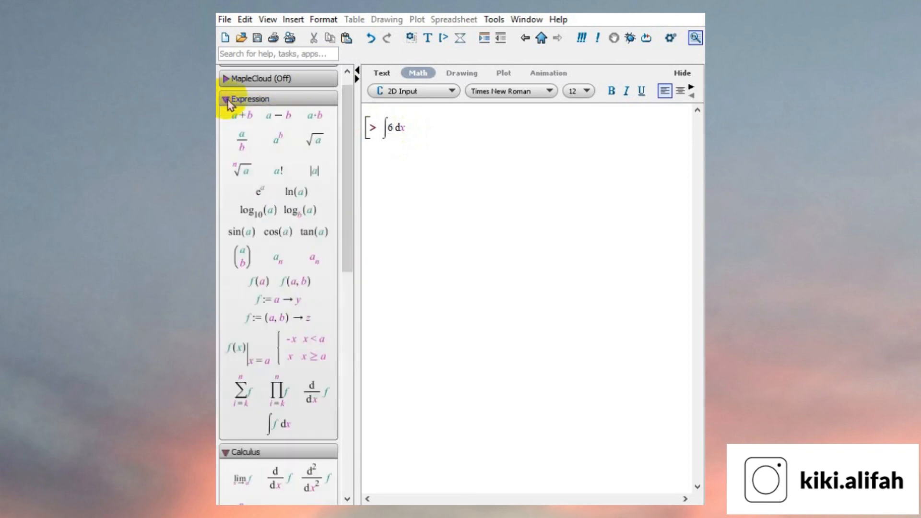
{"action": "left_click", "coordinate": [272, 233]}
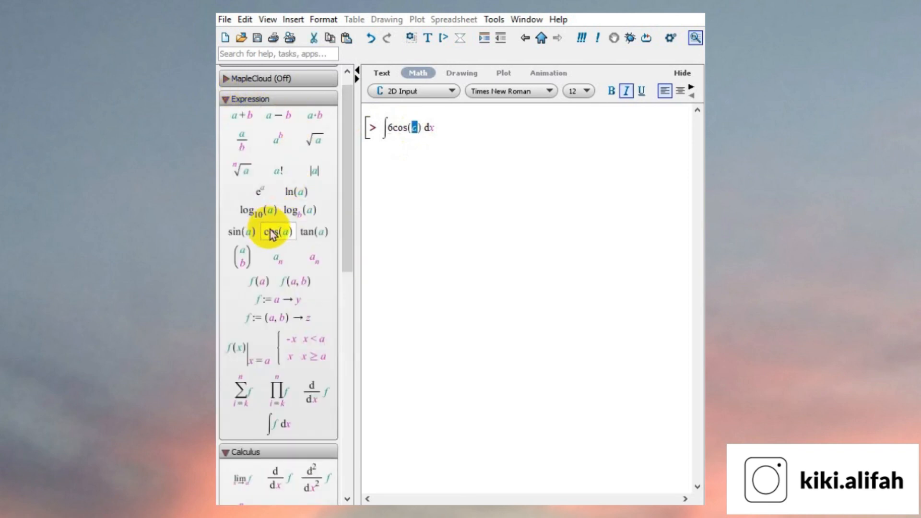
{"action": "type", "text": "4x"}
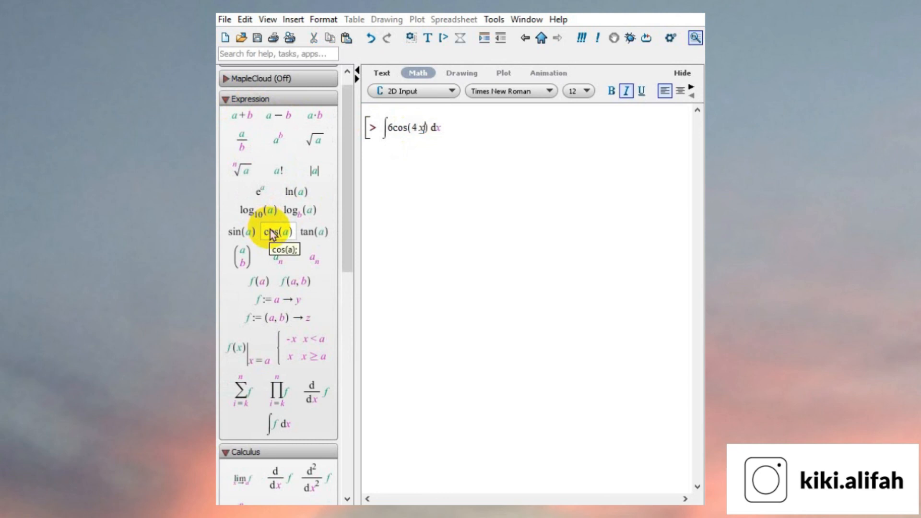
{"action": "key", "text": "Right"}
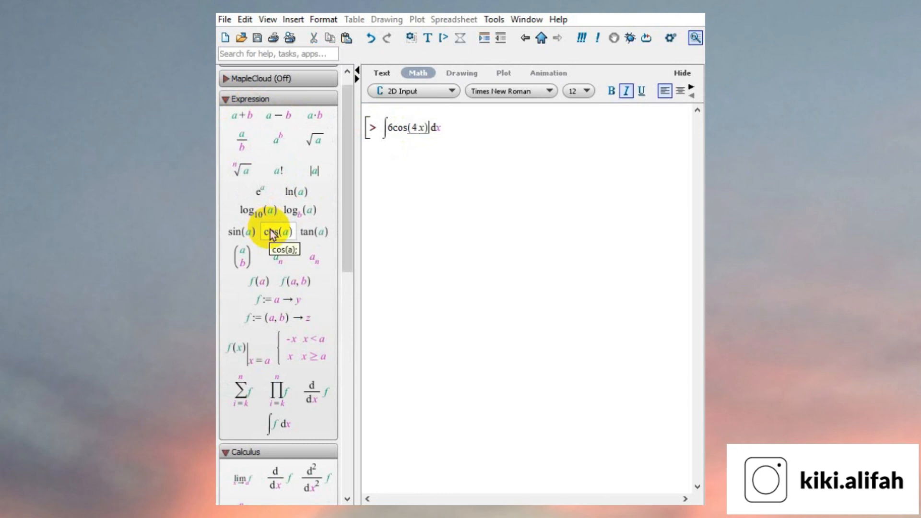
- Append sin(2x) to the integrand, set x as the integration variable and evaluate the integral
{"action": "left_click", "coordinate": [243, 232]}
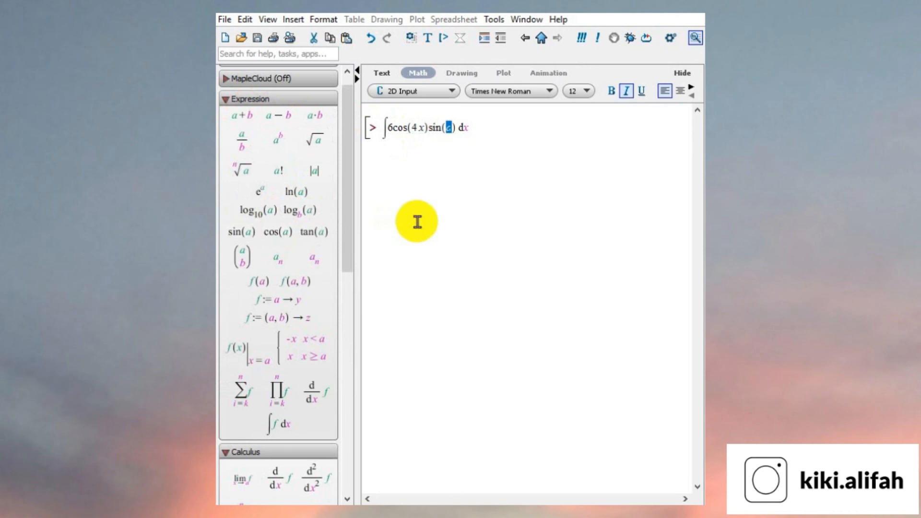
{"action": "type", "text": "2x"}
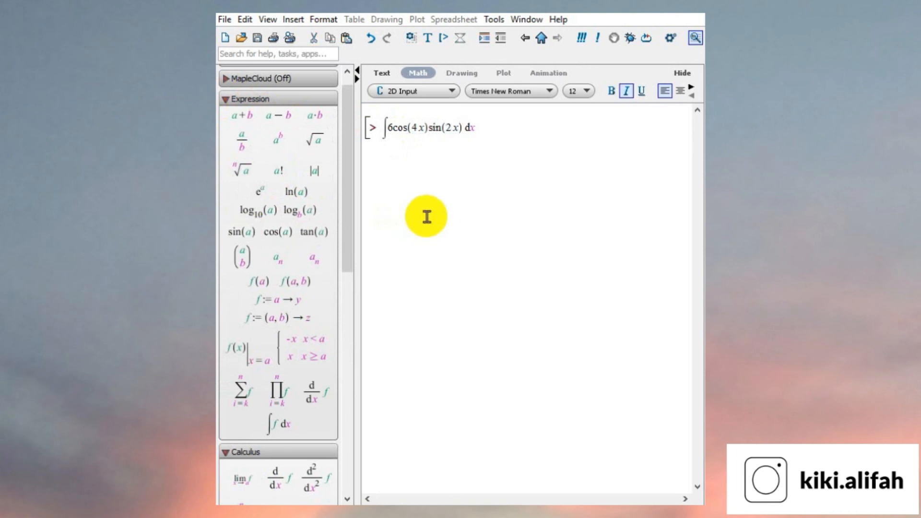
{"action": "key", "text": "Right"}
{"action": "key", "text": "Tab"}
{"action": "type", "text": "x"}
{"action": "key", "text": "Return"}
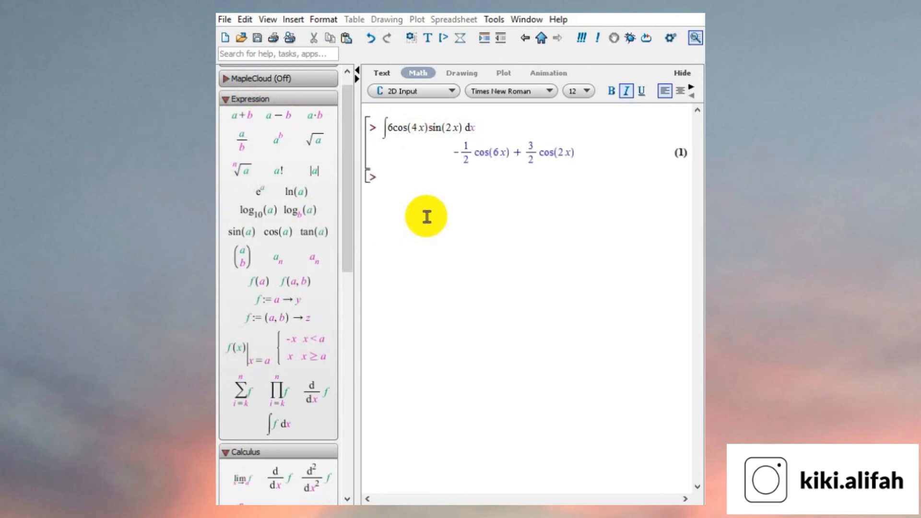
{"action": "left_click", "coordinate": [590, 154]}
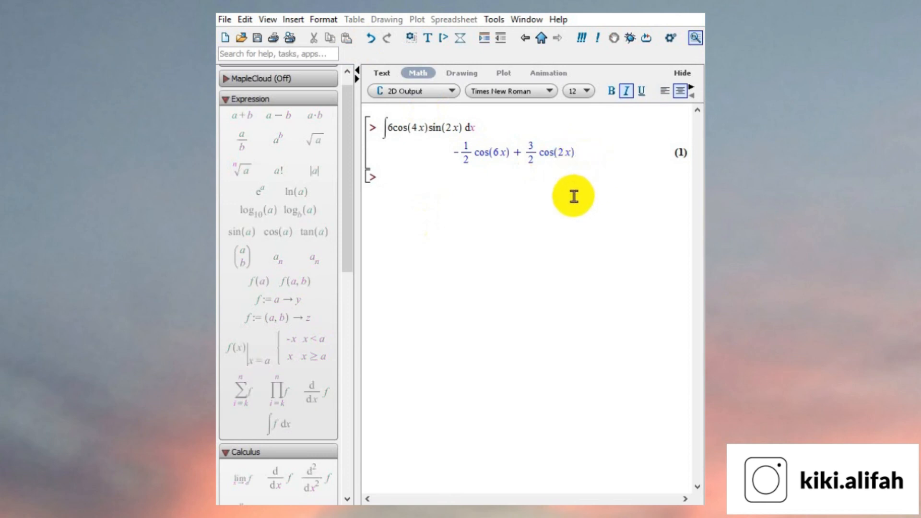
{"action": "left_click", "coordinate": [429, 159]}
{"action": "left_click", "coordinate": [434, 177]}
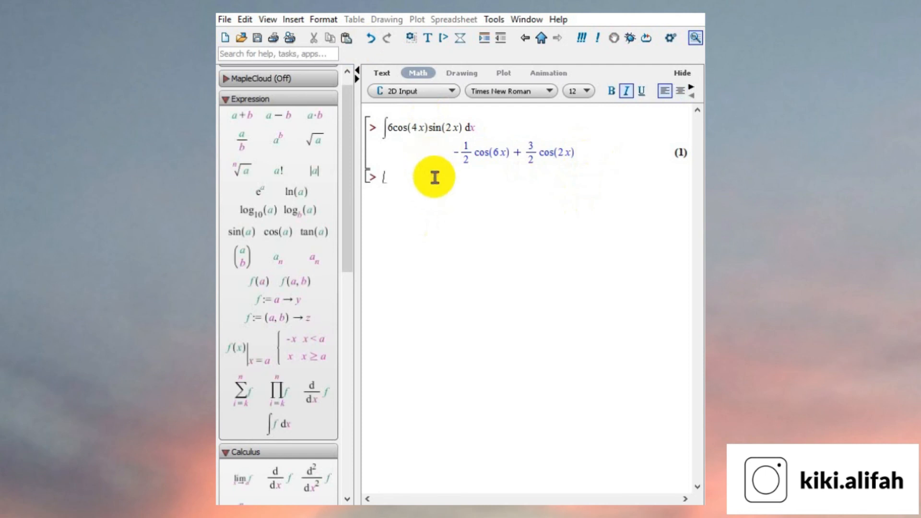